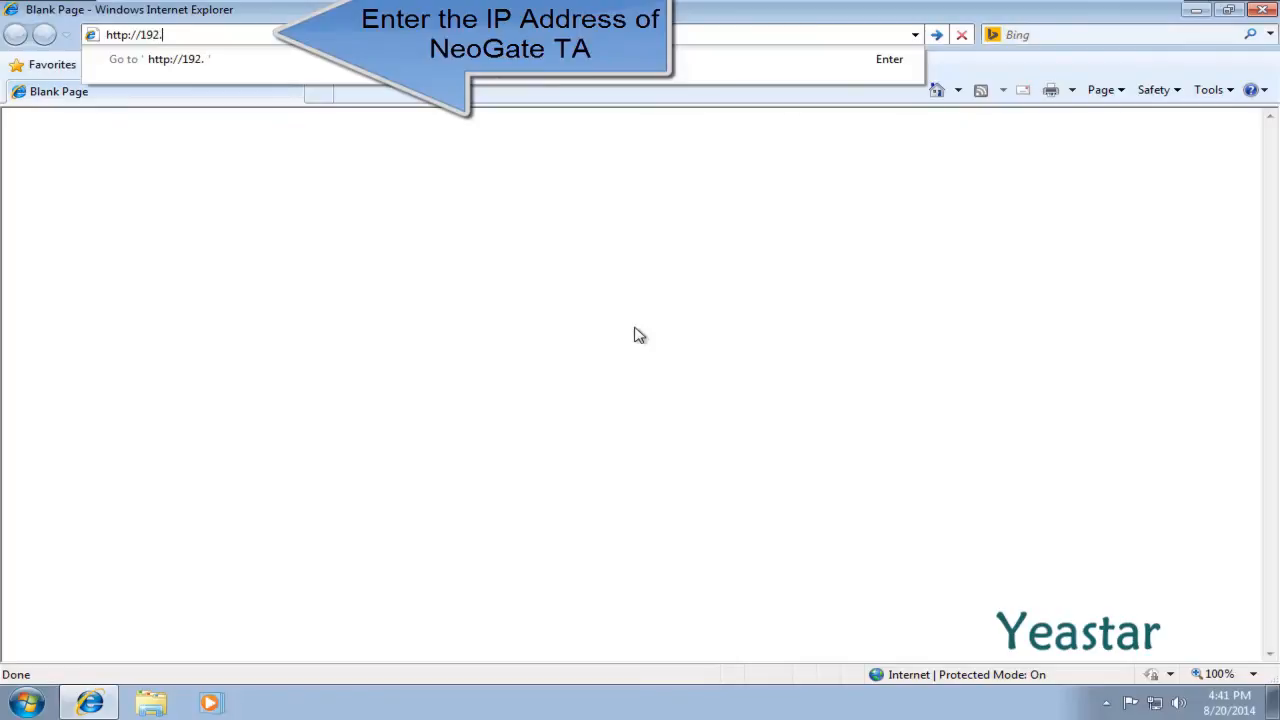
- Load the gateway at 192.168.2.107, log in as admin, and open the System LAN settings
text(8.2.107)
key(Return)
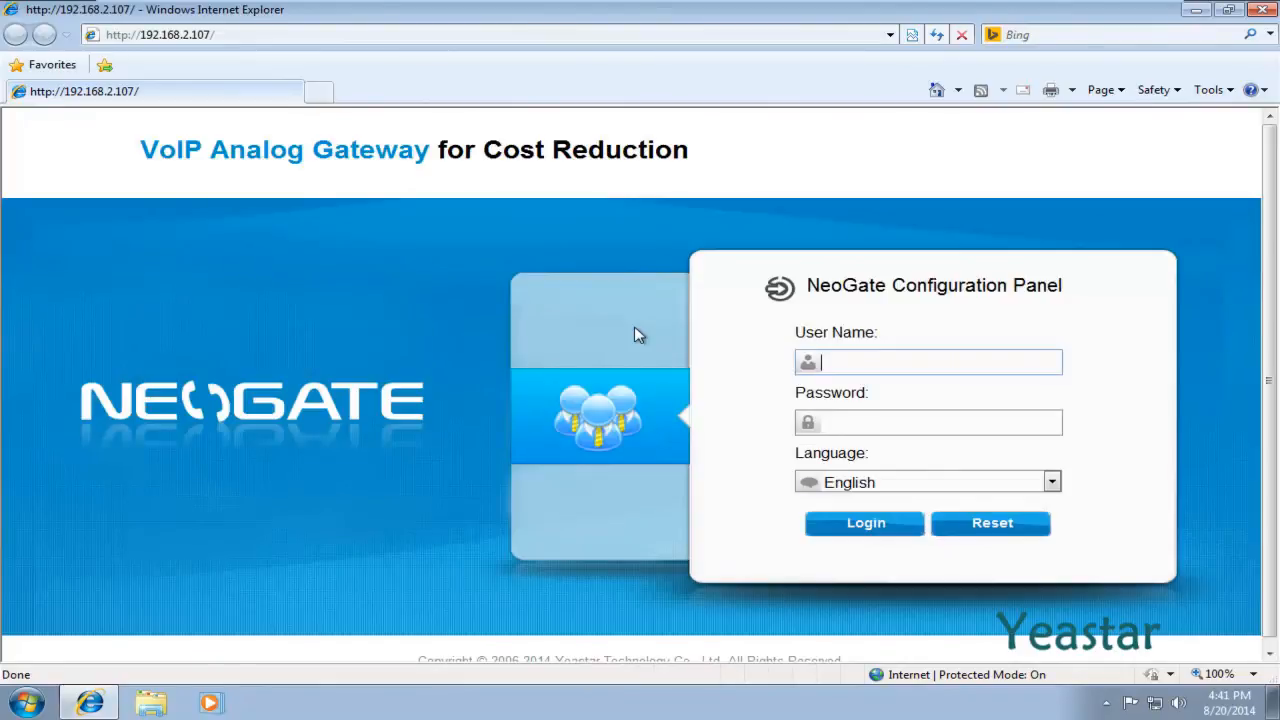
text(admin)
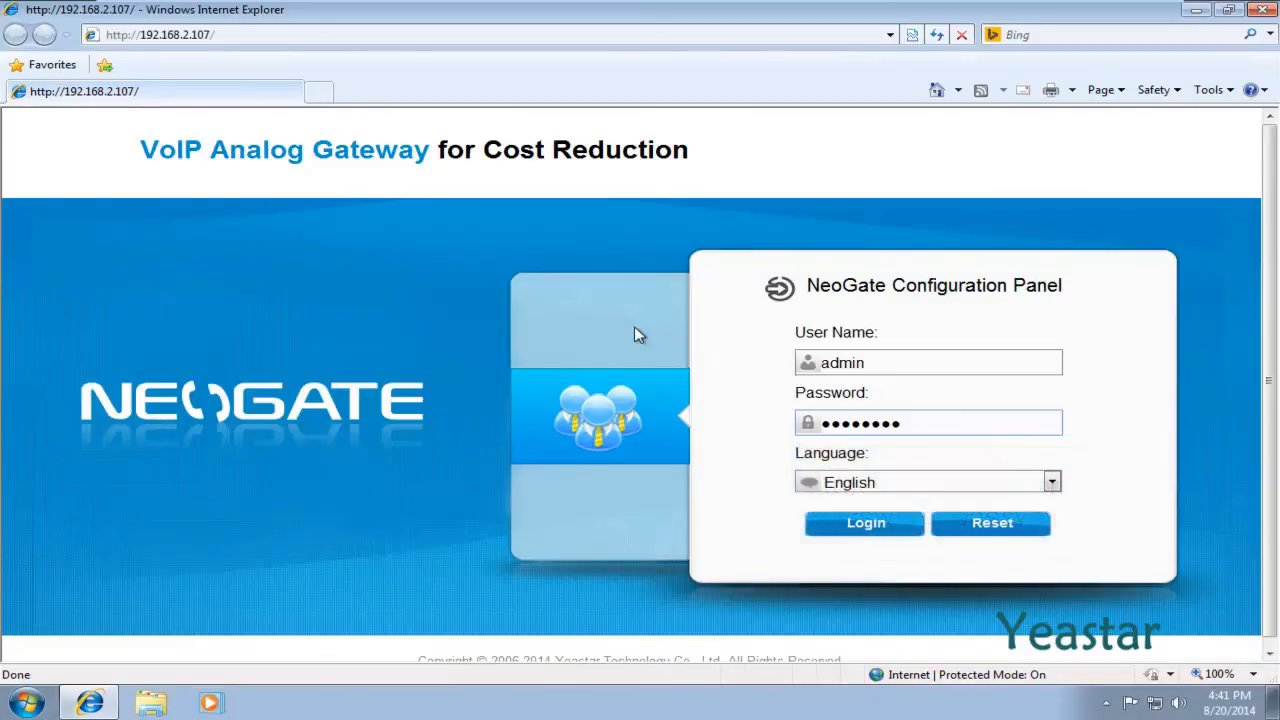
key(Return)
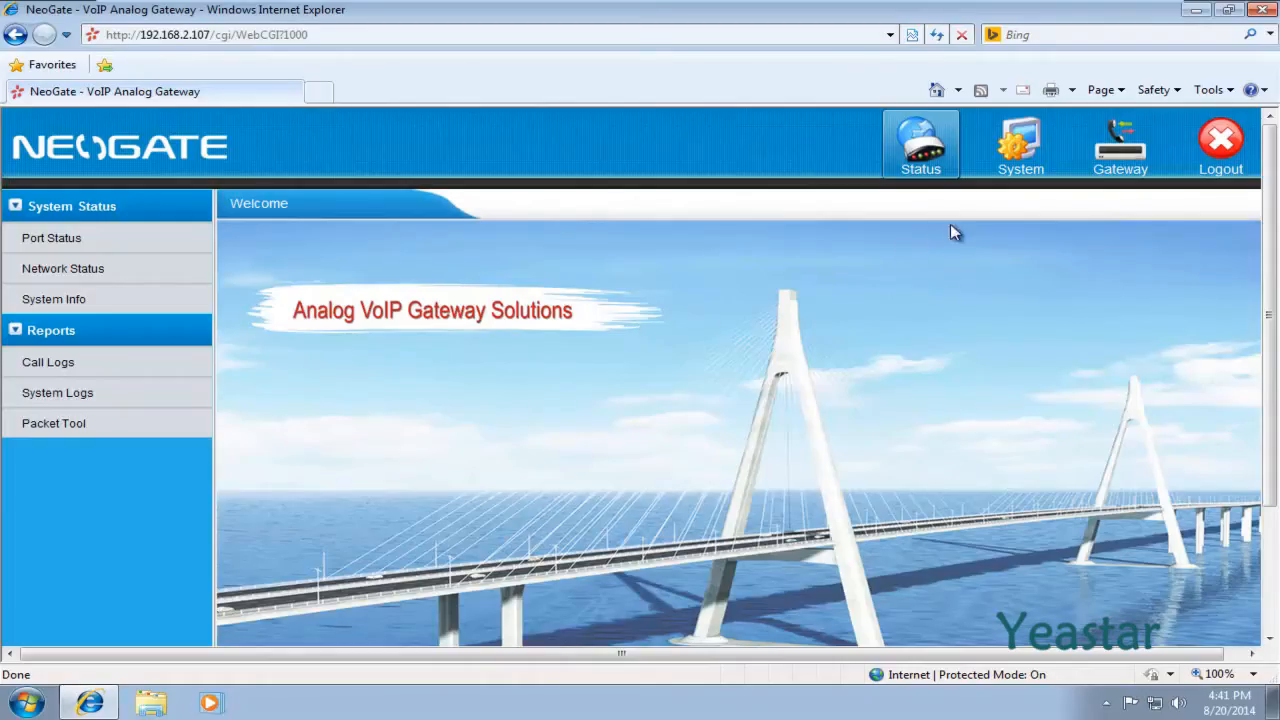
click(1015, 182)
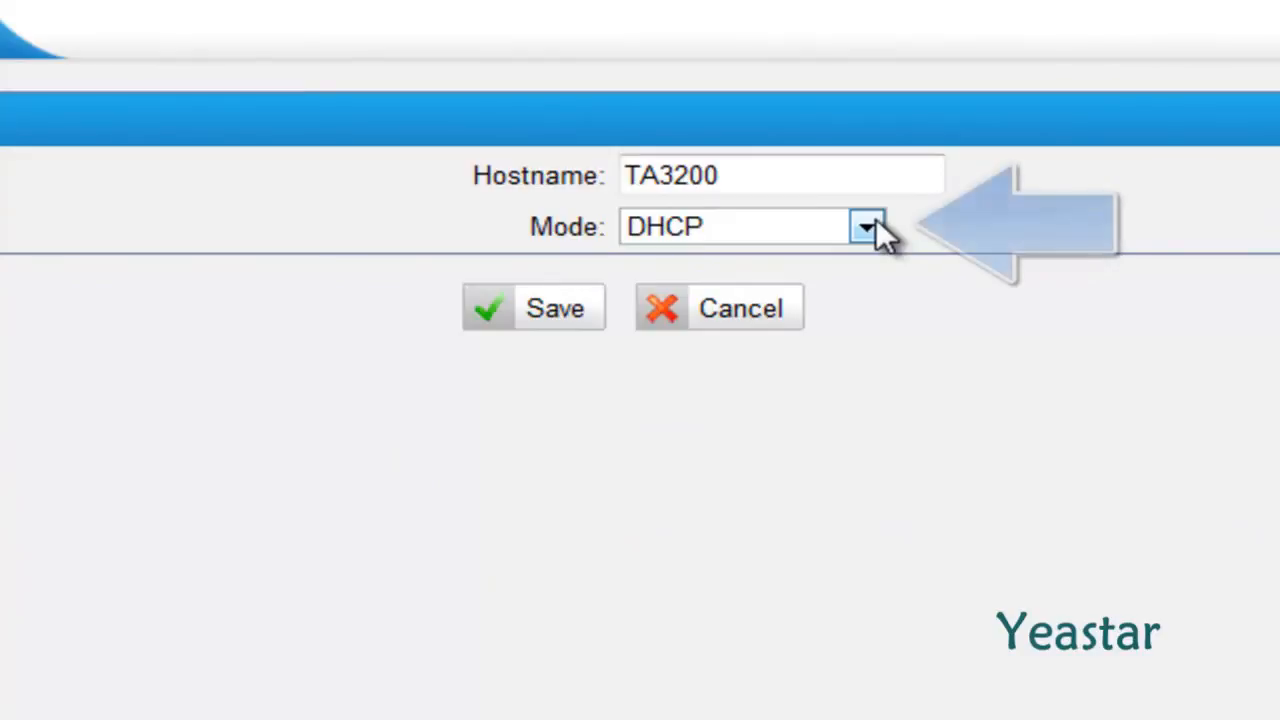
- Save static IP 192.168.2.109, mask 255.255.255.0, gateway and primary DNS 192.168.2.1
click(878, 224)
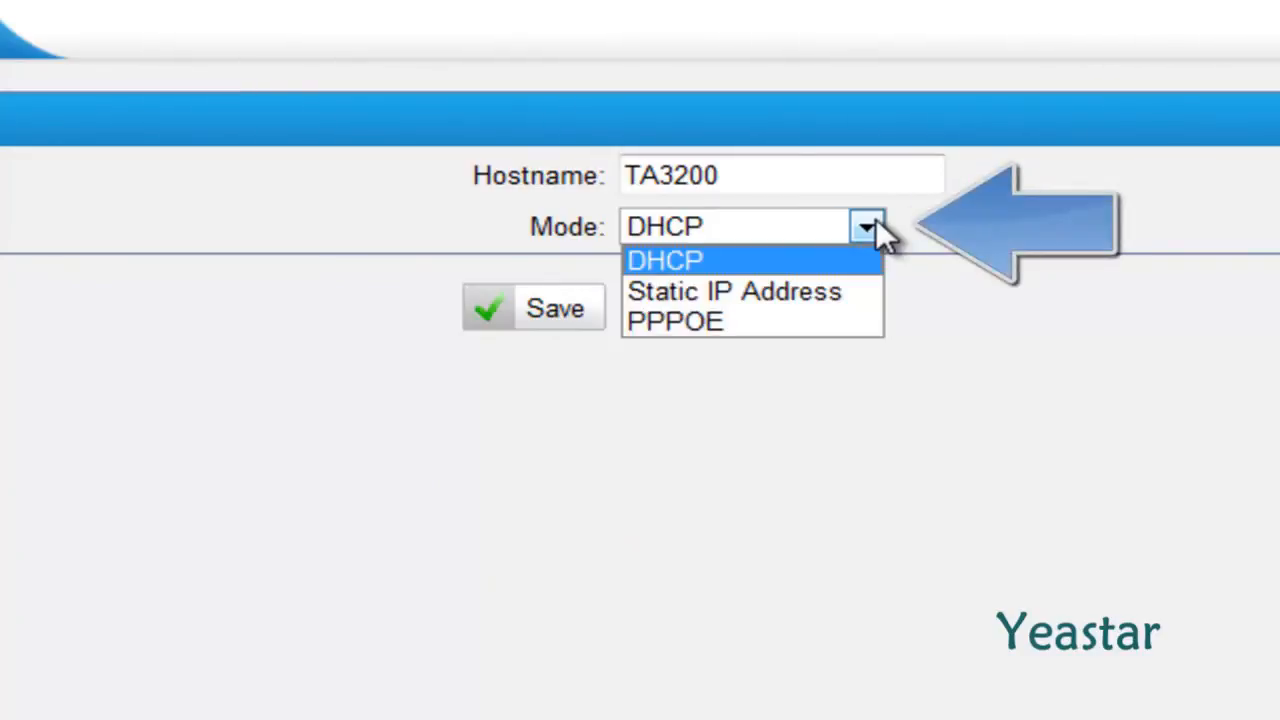
click(850, 288)
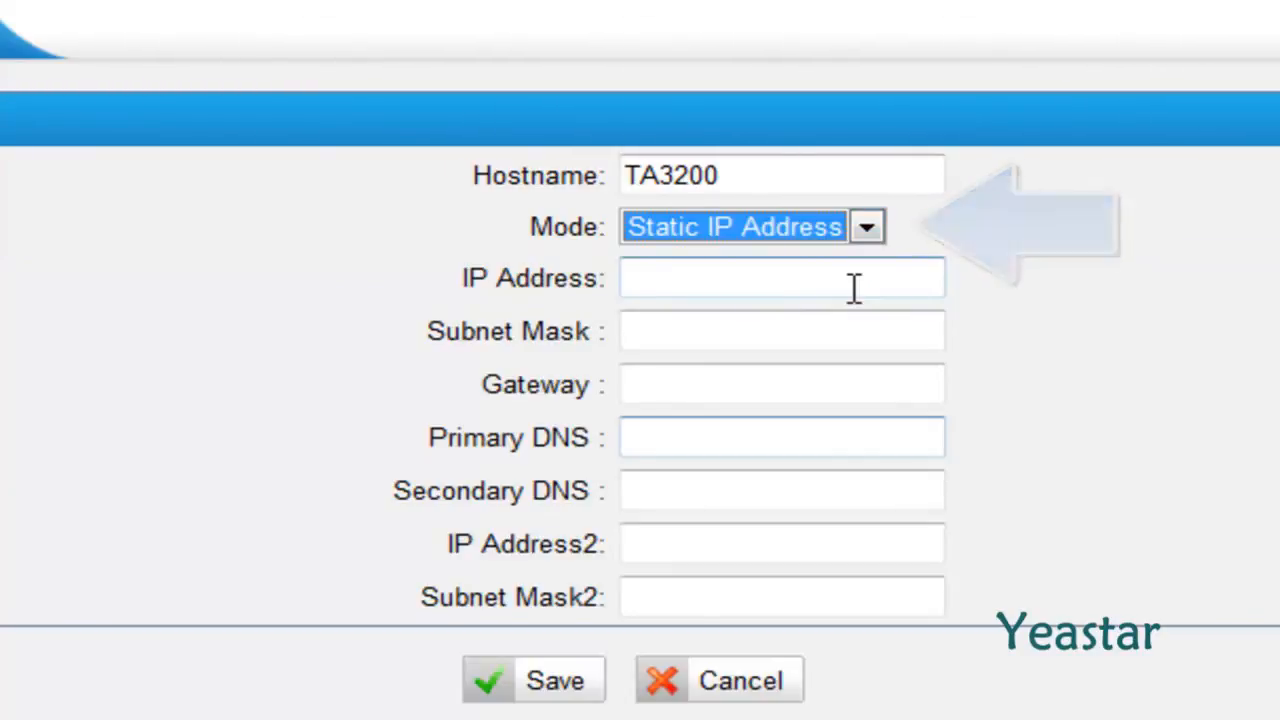
click(855, 288)
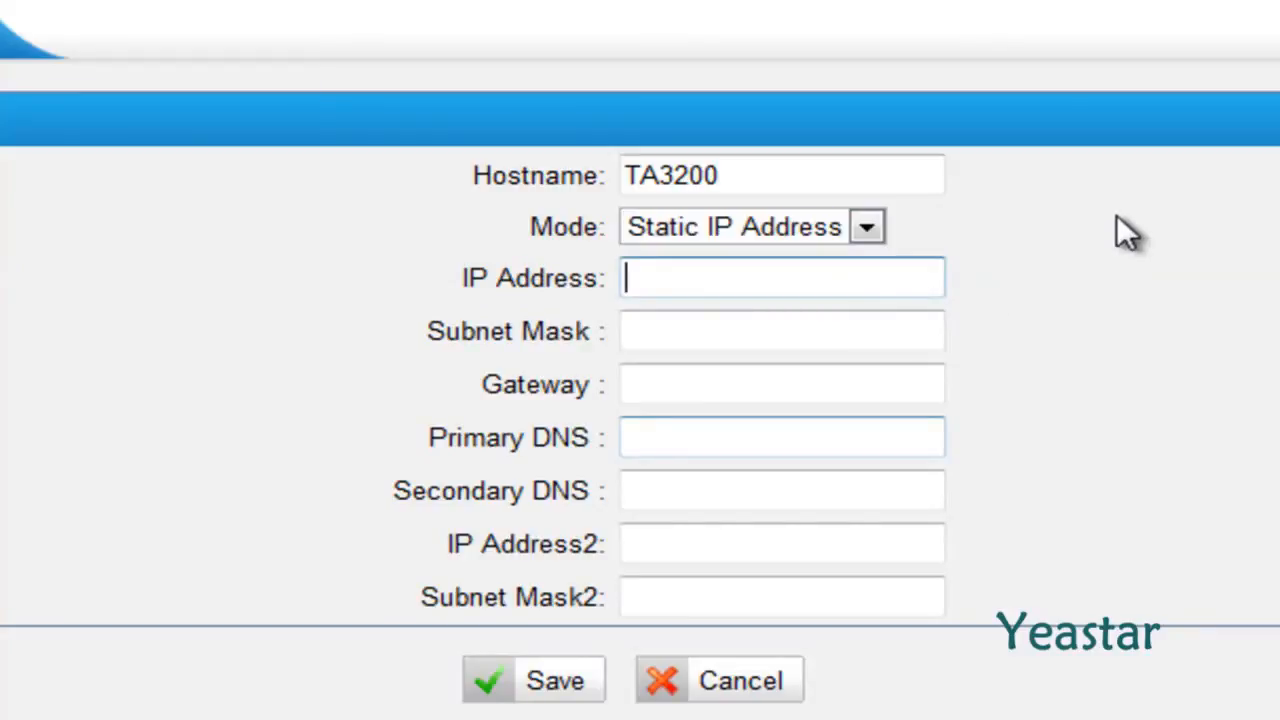
text(192.16)
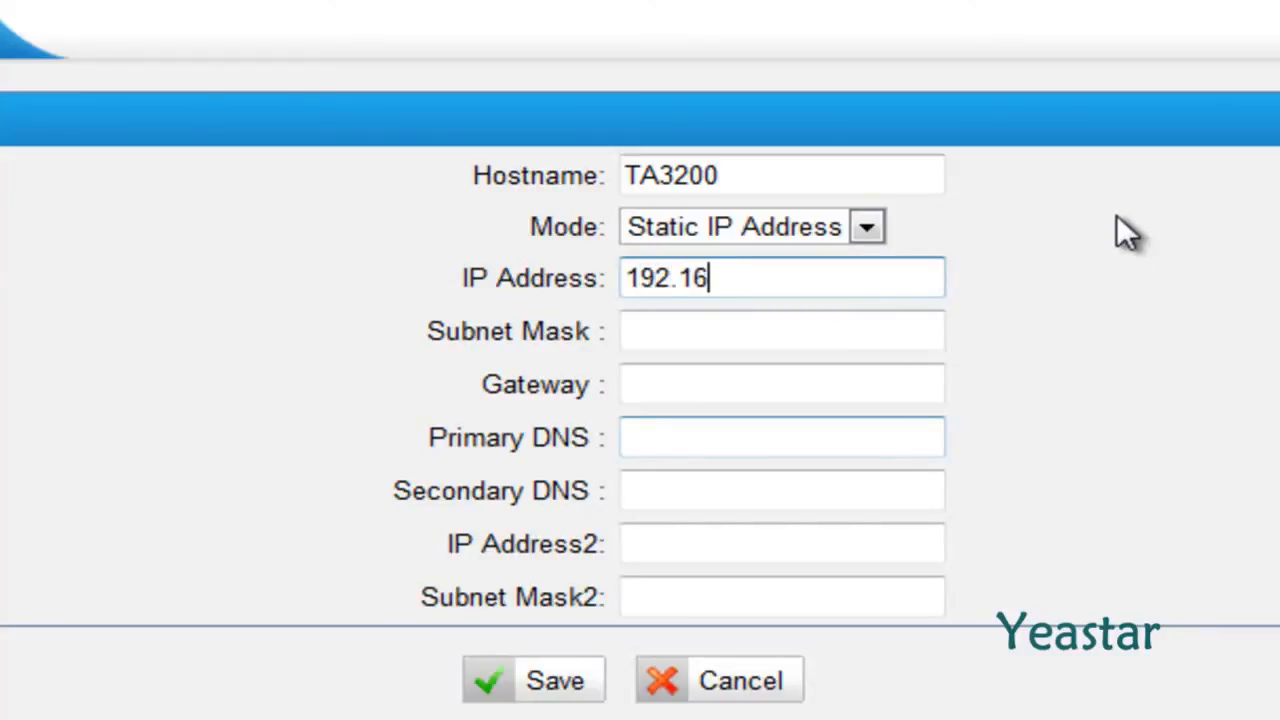
text(8.2.109)
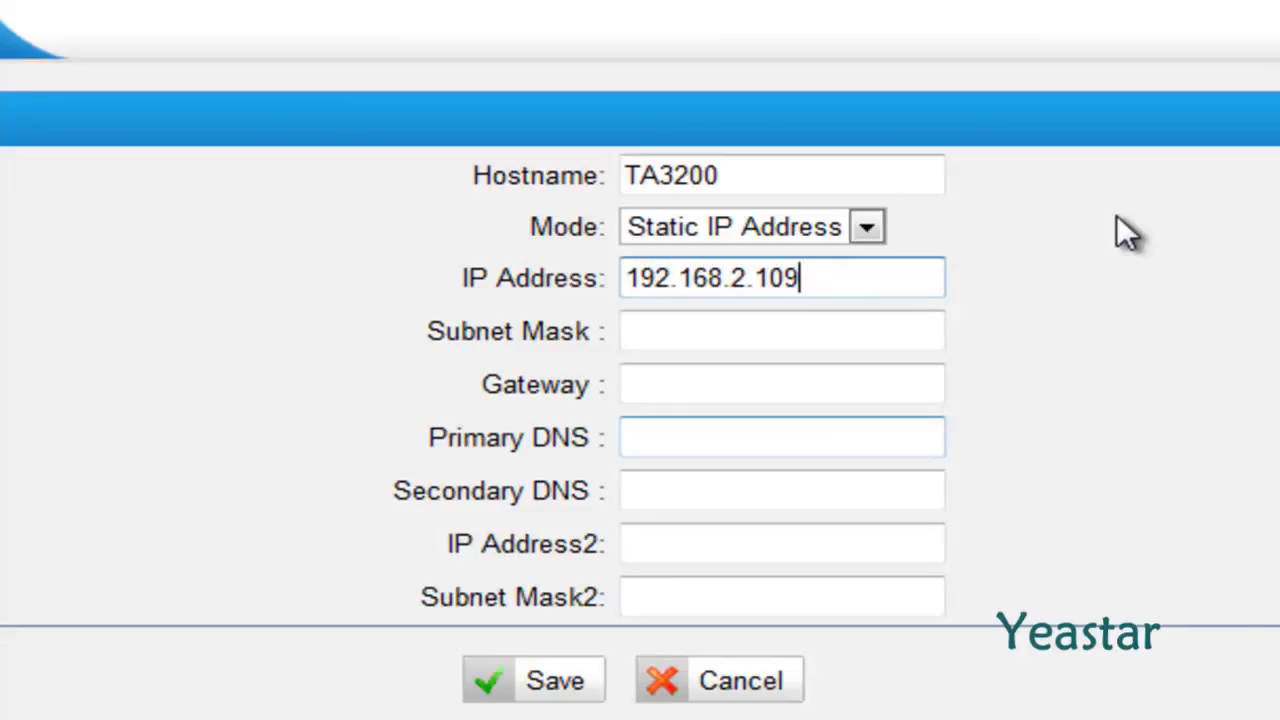
key(Tab)
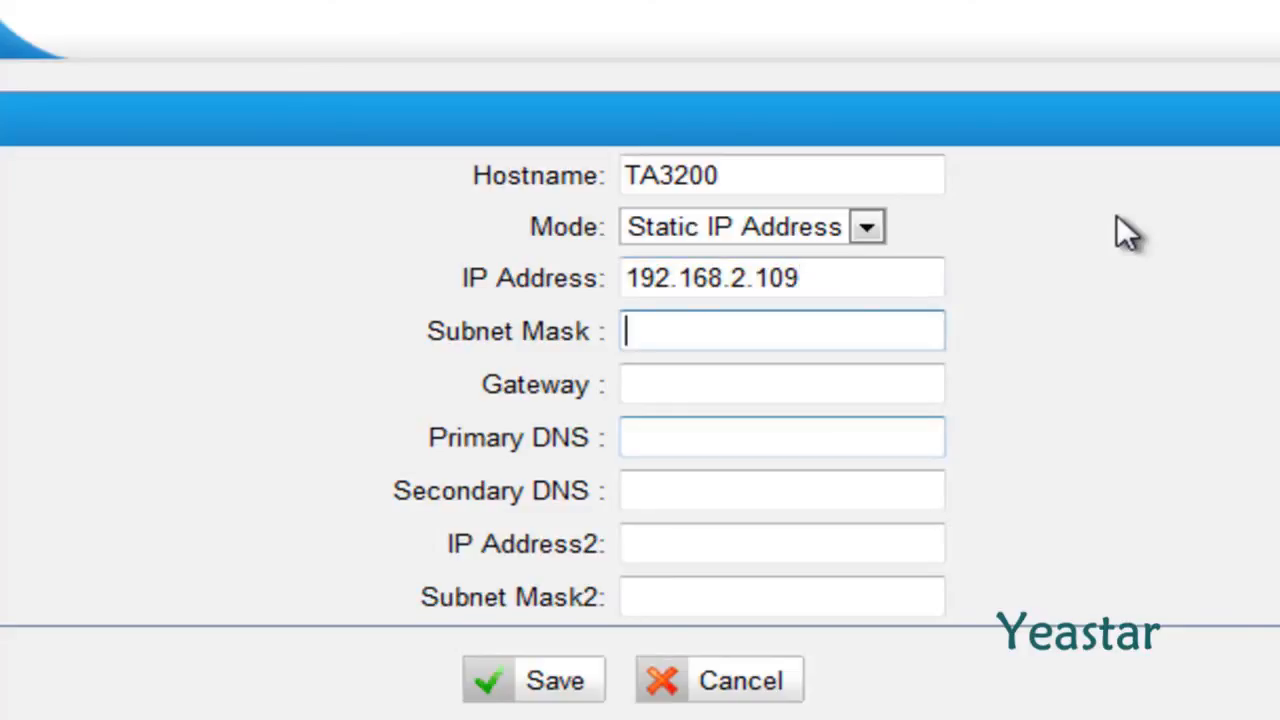
text(255.255.)
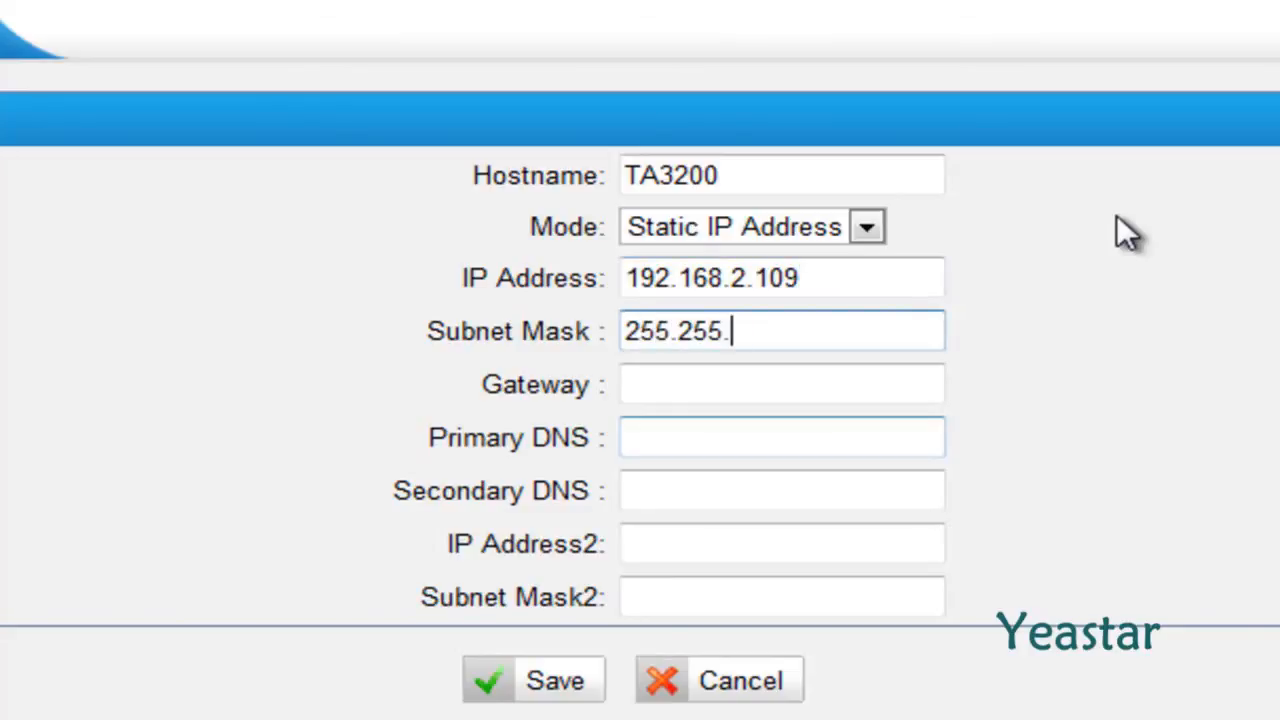
text(255.0)
key(Tab)
text(192.1)
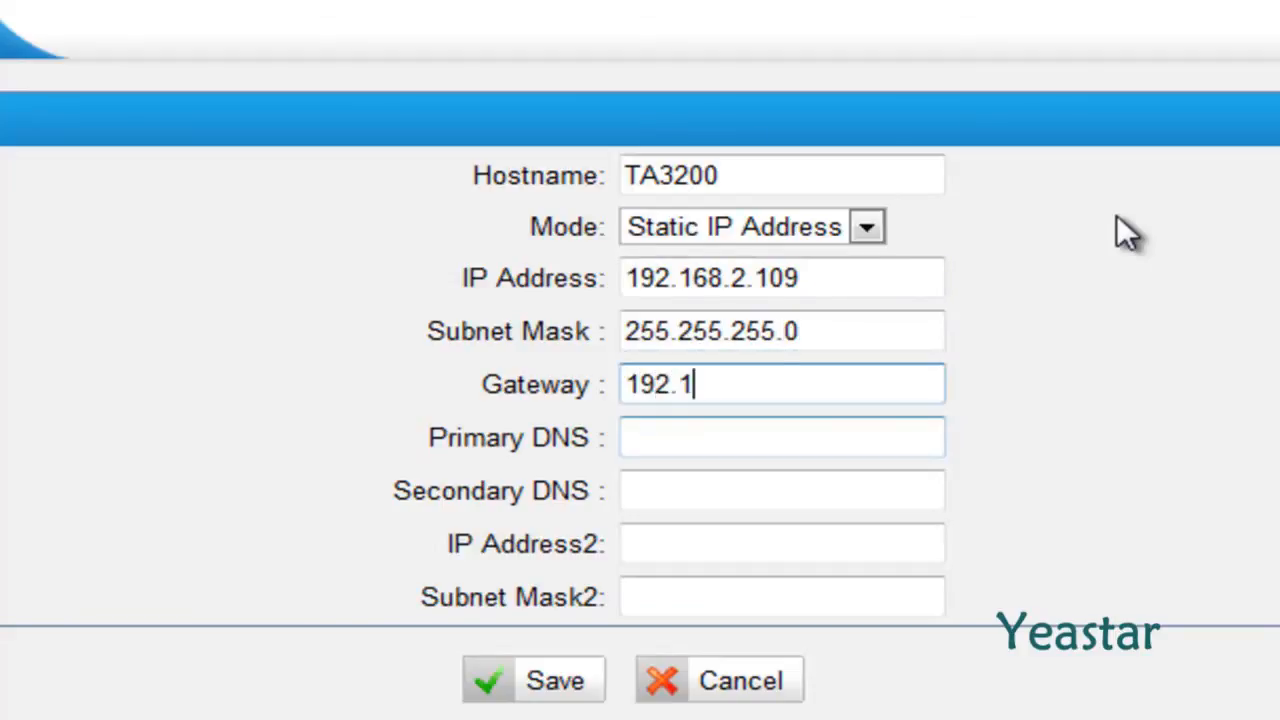
text(68.2.1)
key(Tab)
text(192.)
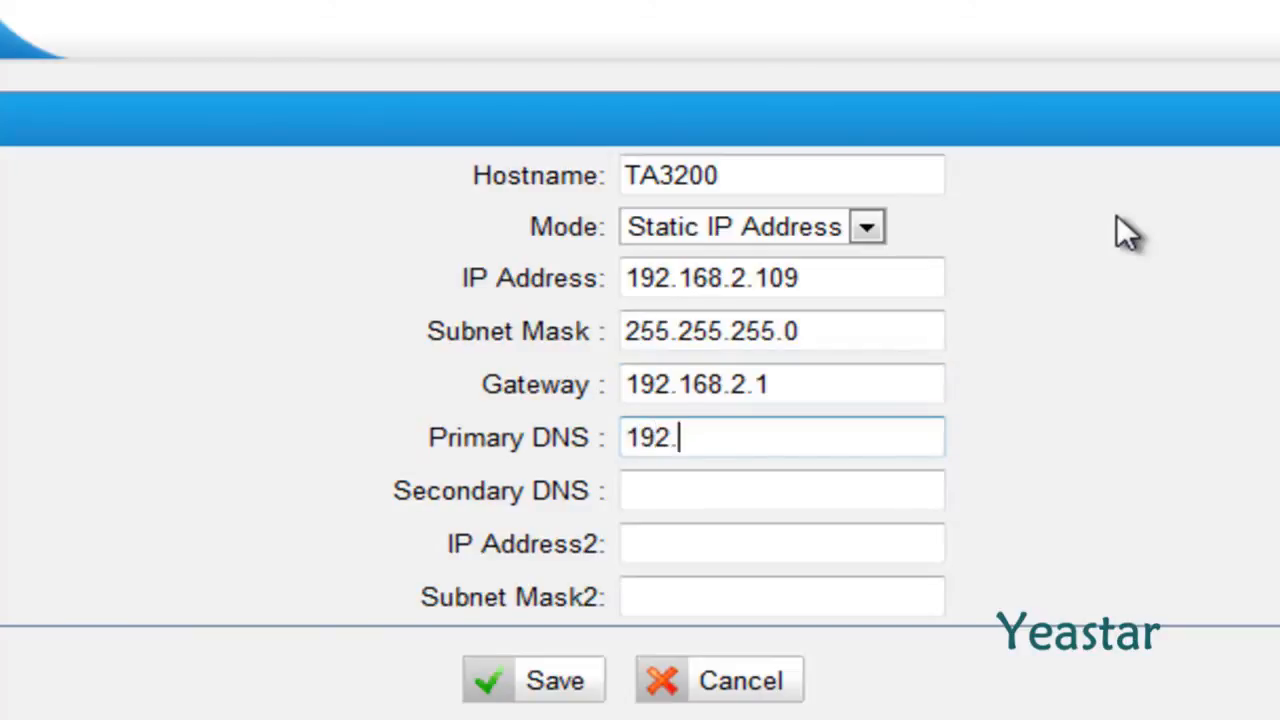
text(168.2)
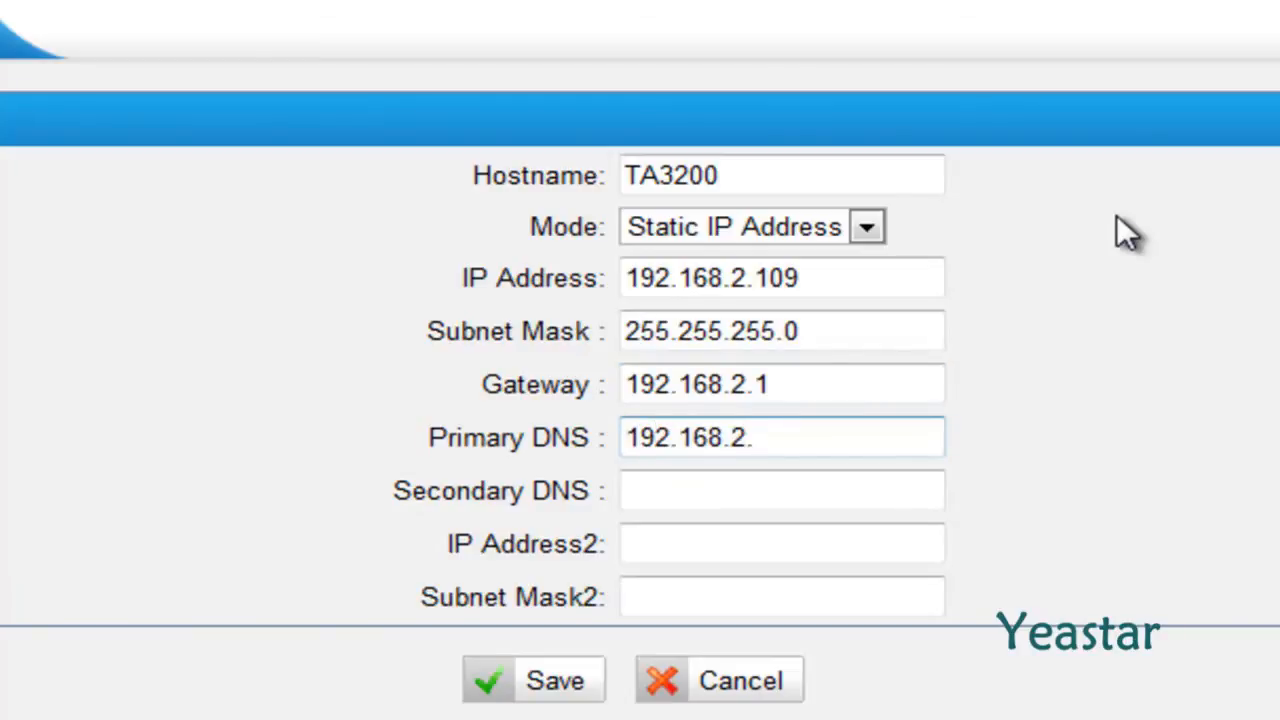
text(.1)
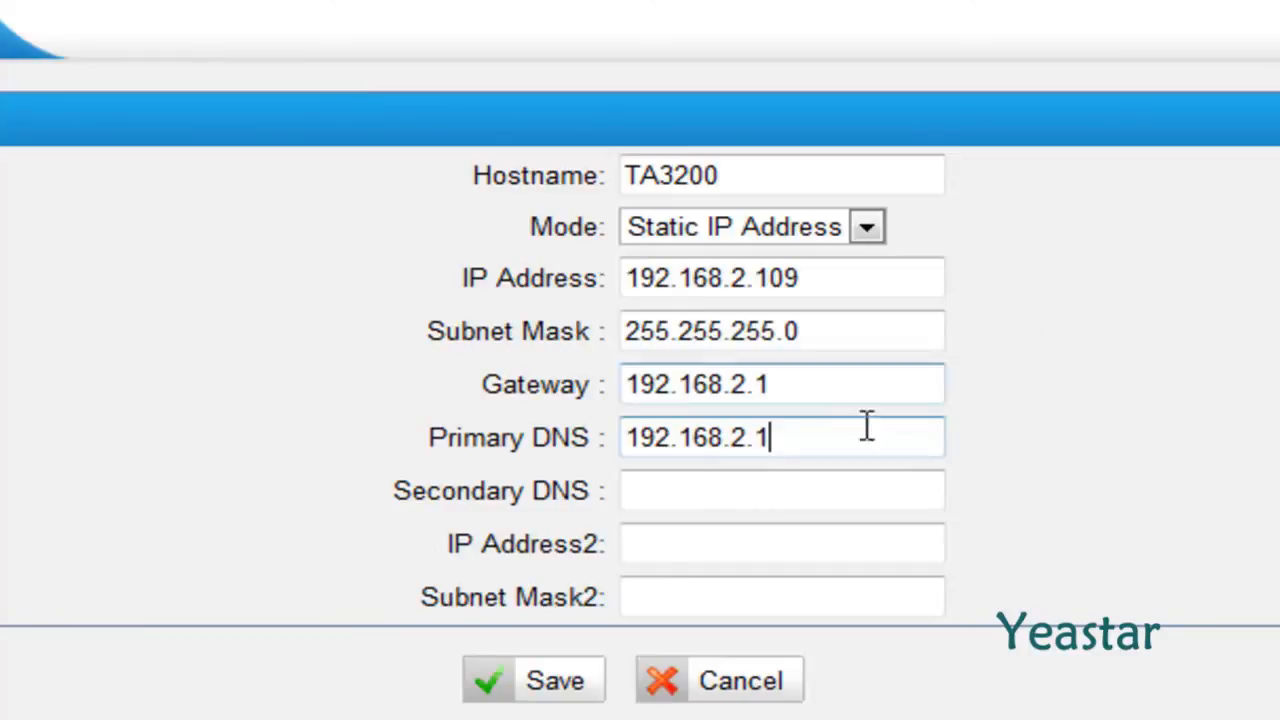
click(519, 690)
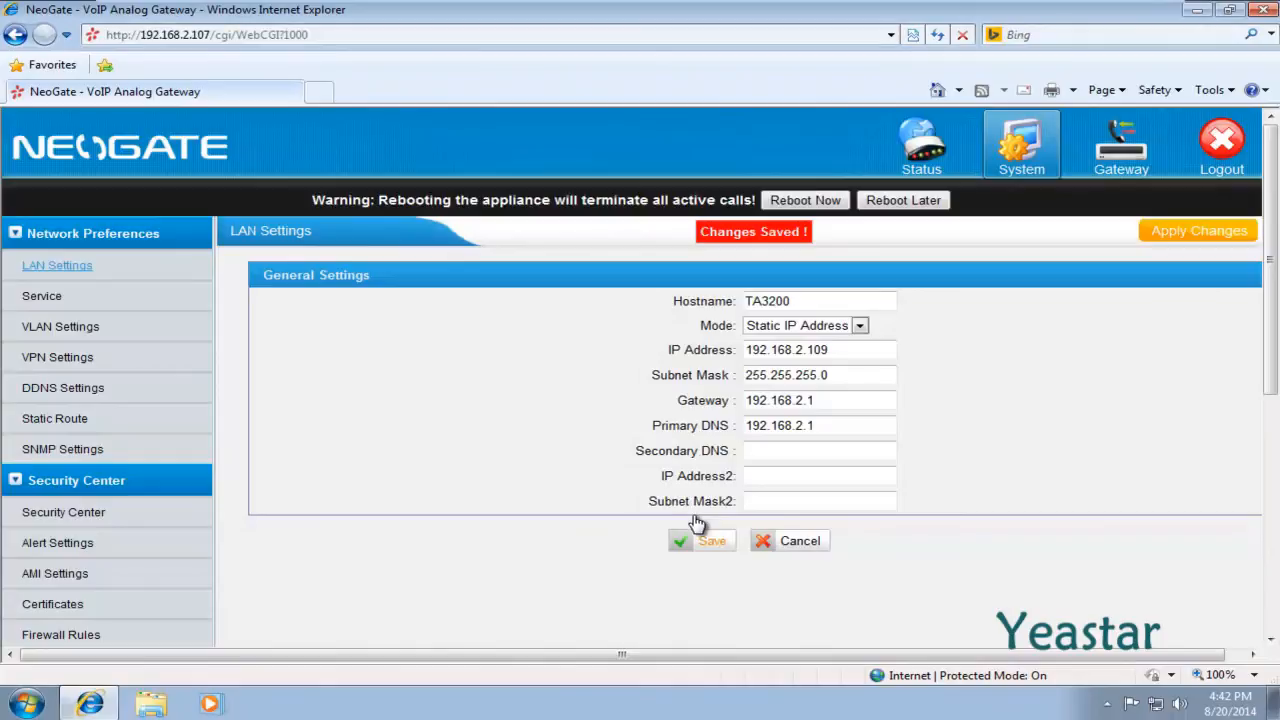
- Apply the LAN changes and confirm rebooting the gateway now
click(1183, 246)
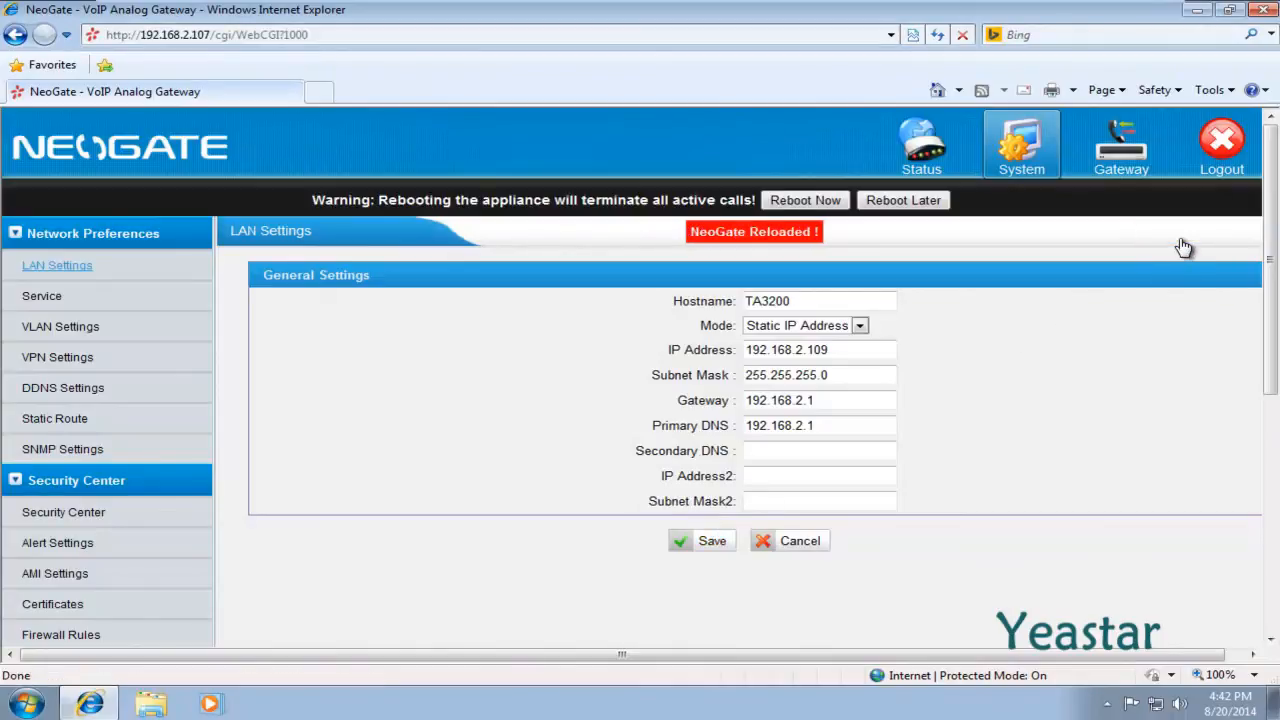
click(806, 202)
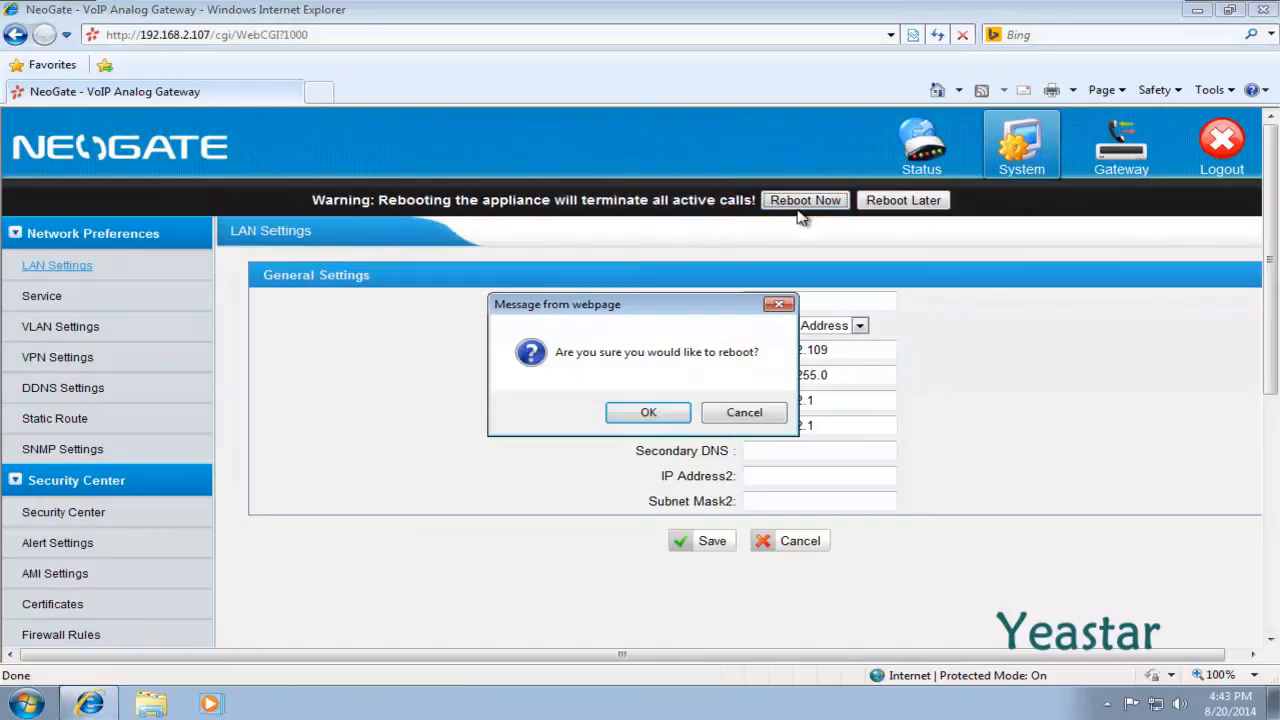
click(640, 415)
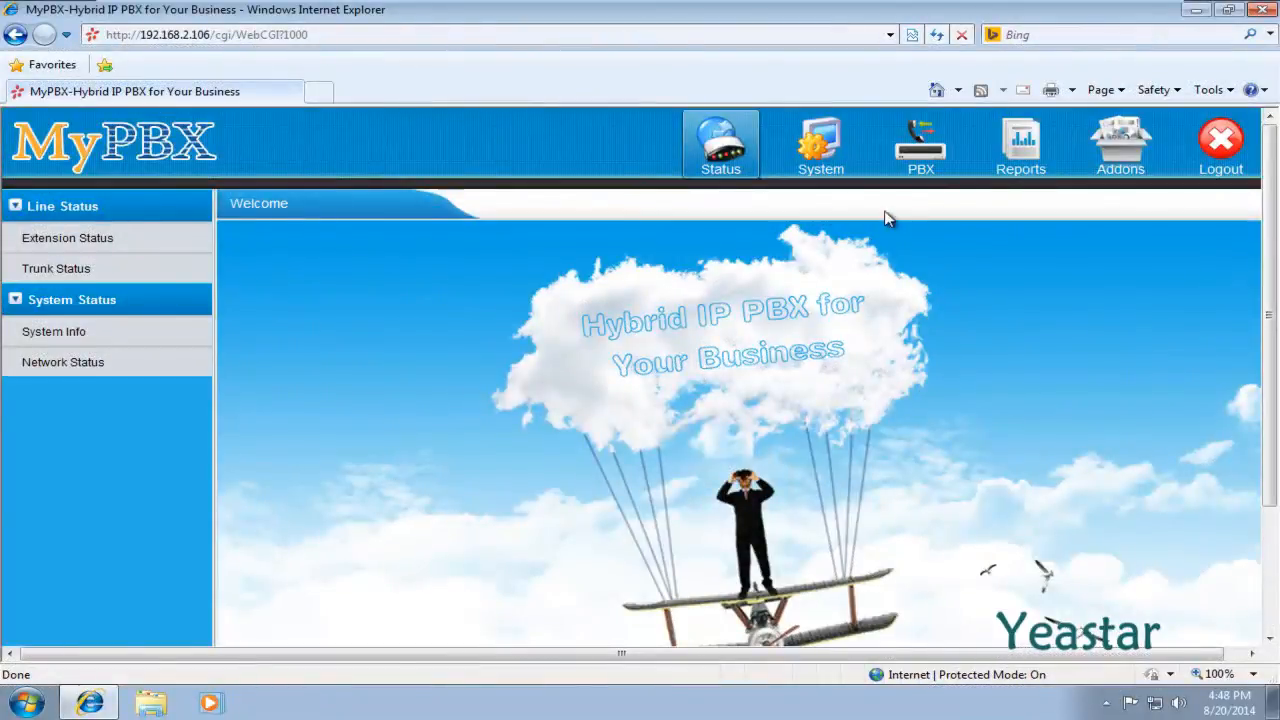
- Add new VoIP extension 306 in MyPBX, save it, and apply the changes
click(905, 175)
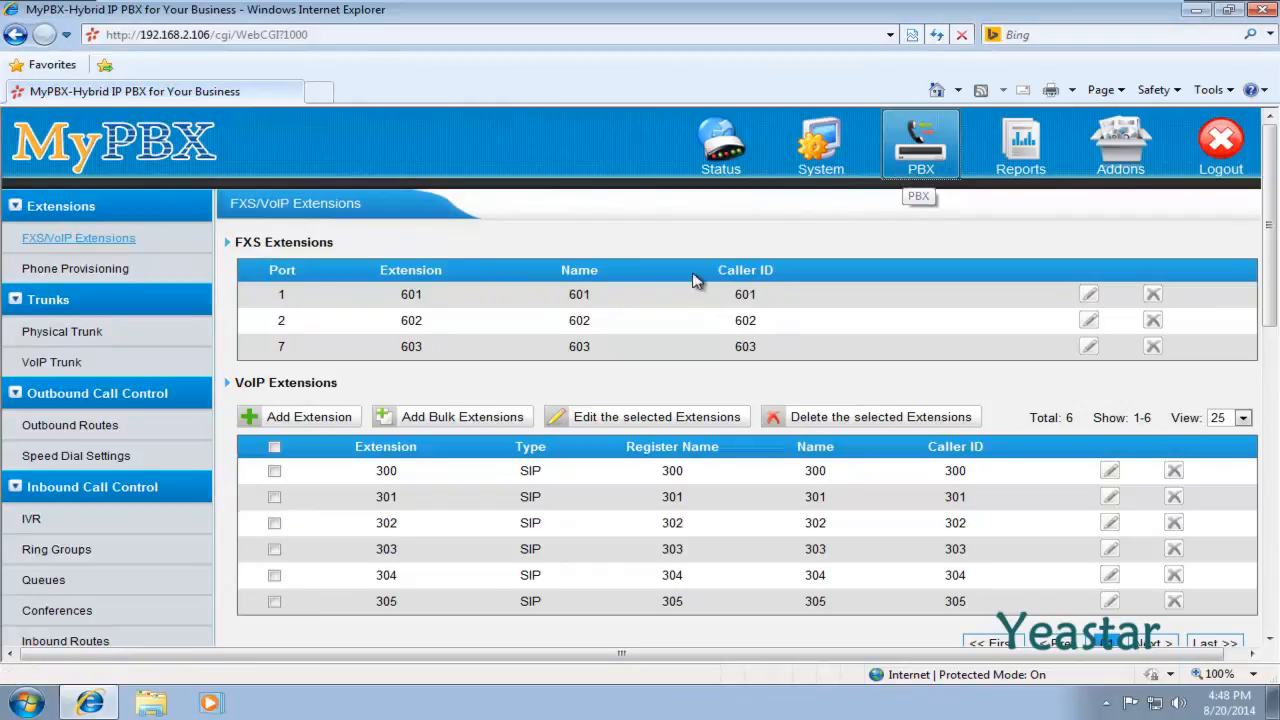
click(313, 427)
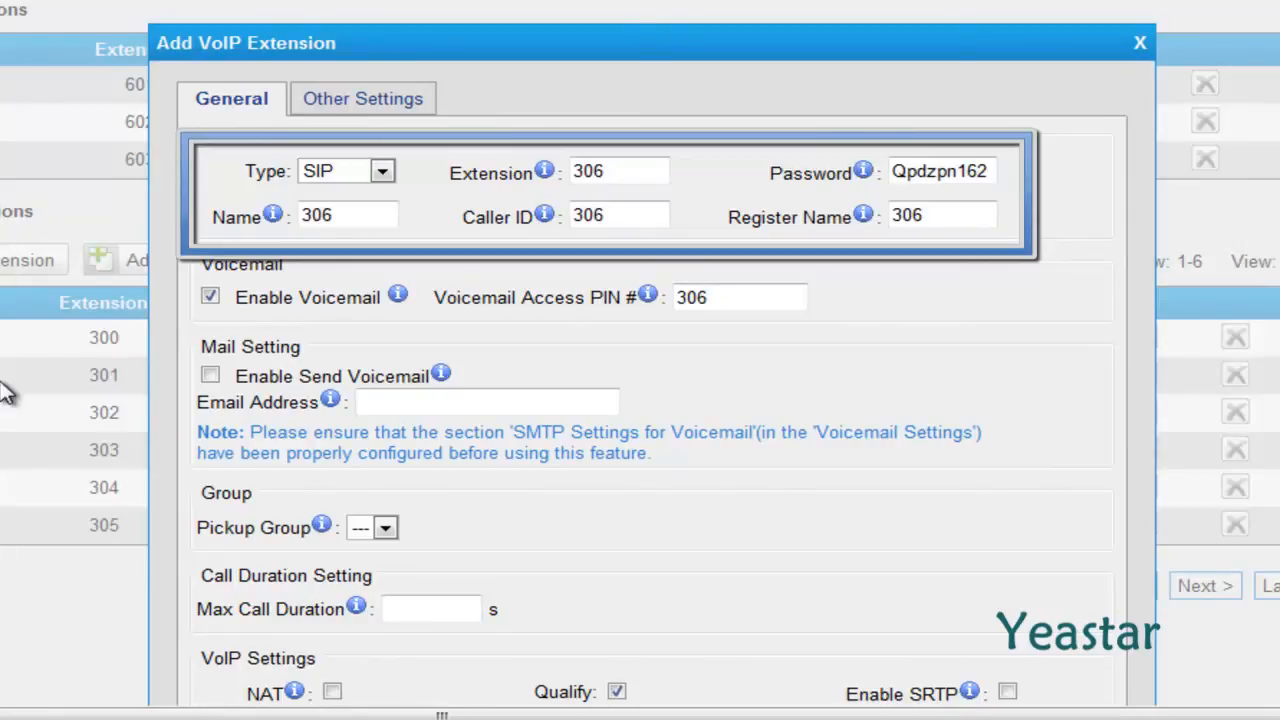
scroll(5, 393, down, 3)
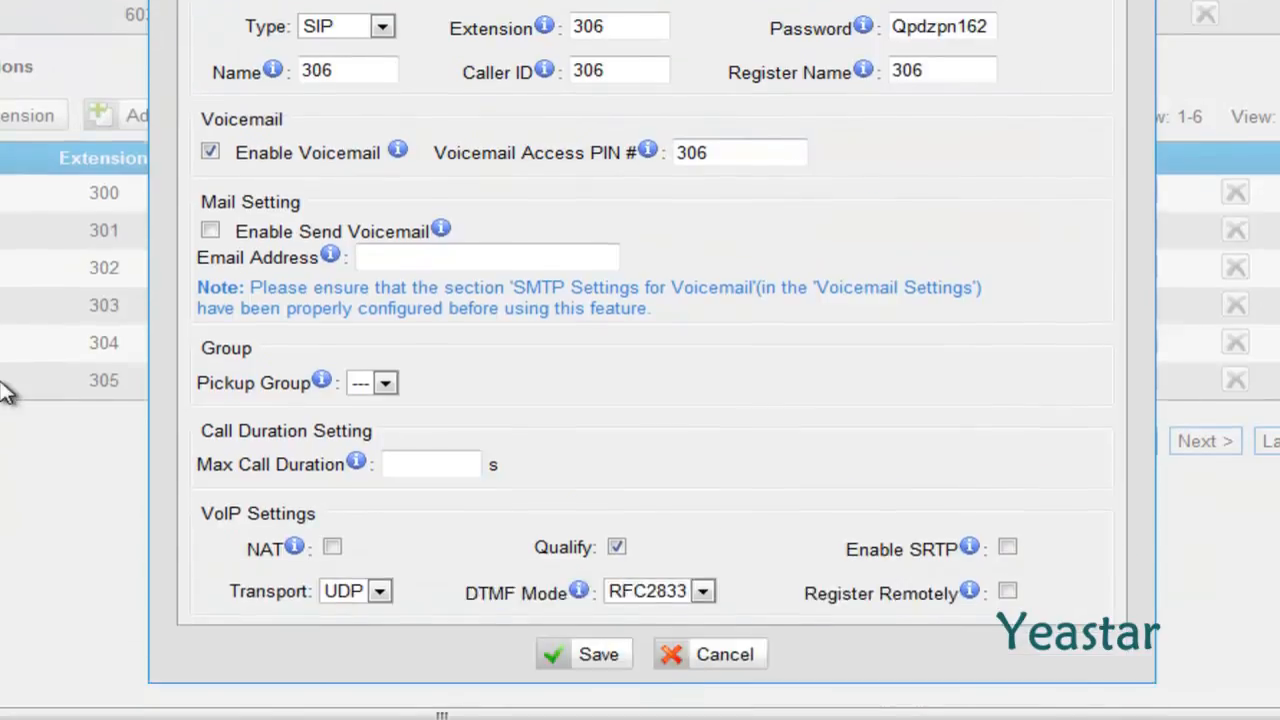
scroll(5, 393, down, 1)
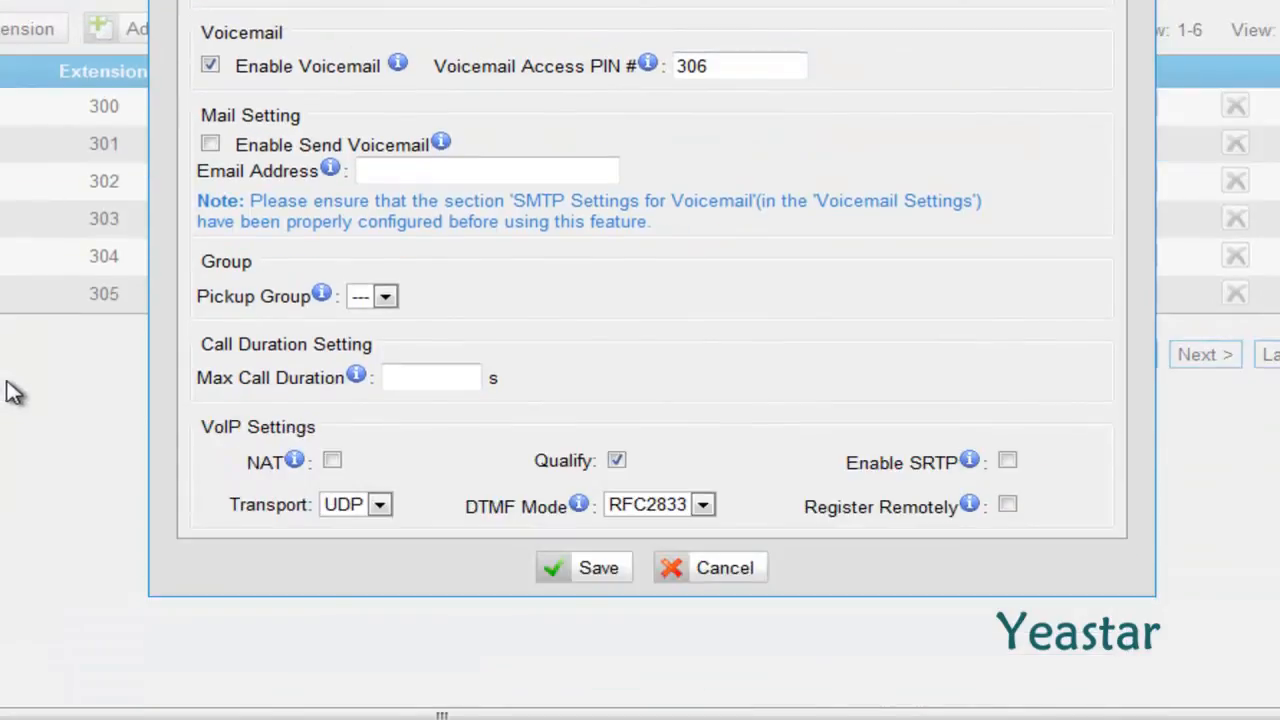
click(556, 574)
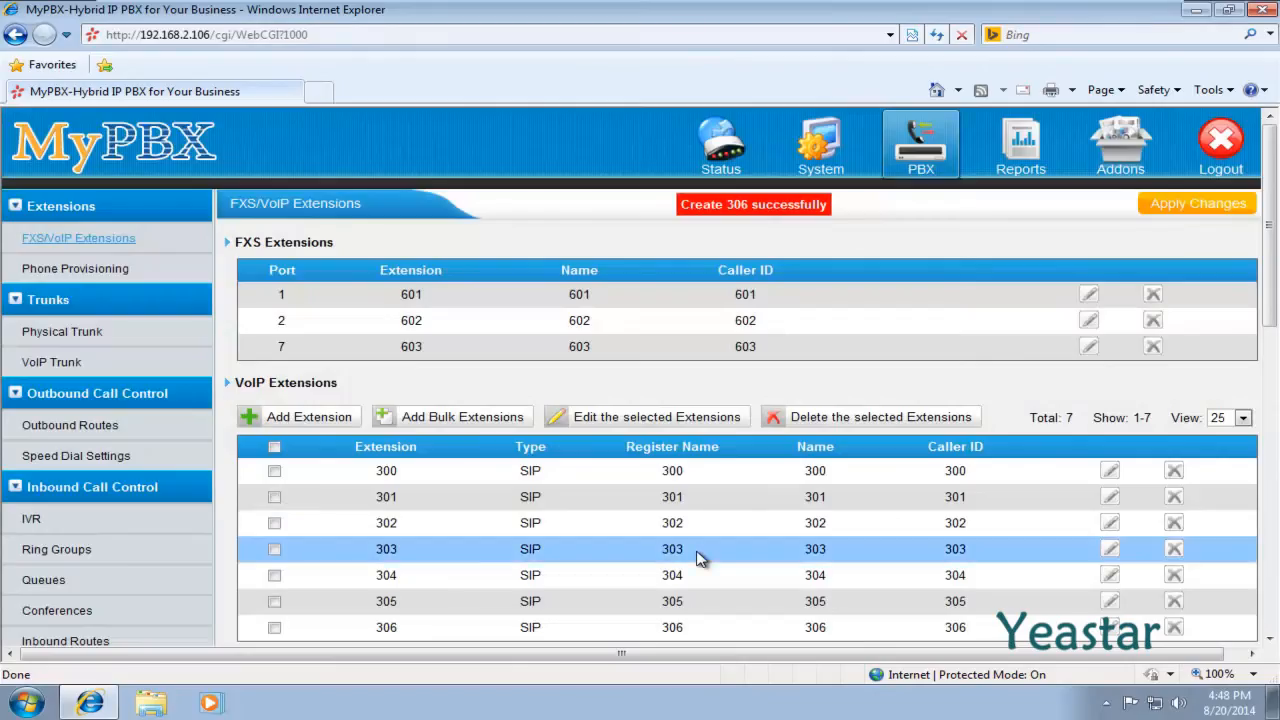
click(1185, 205)
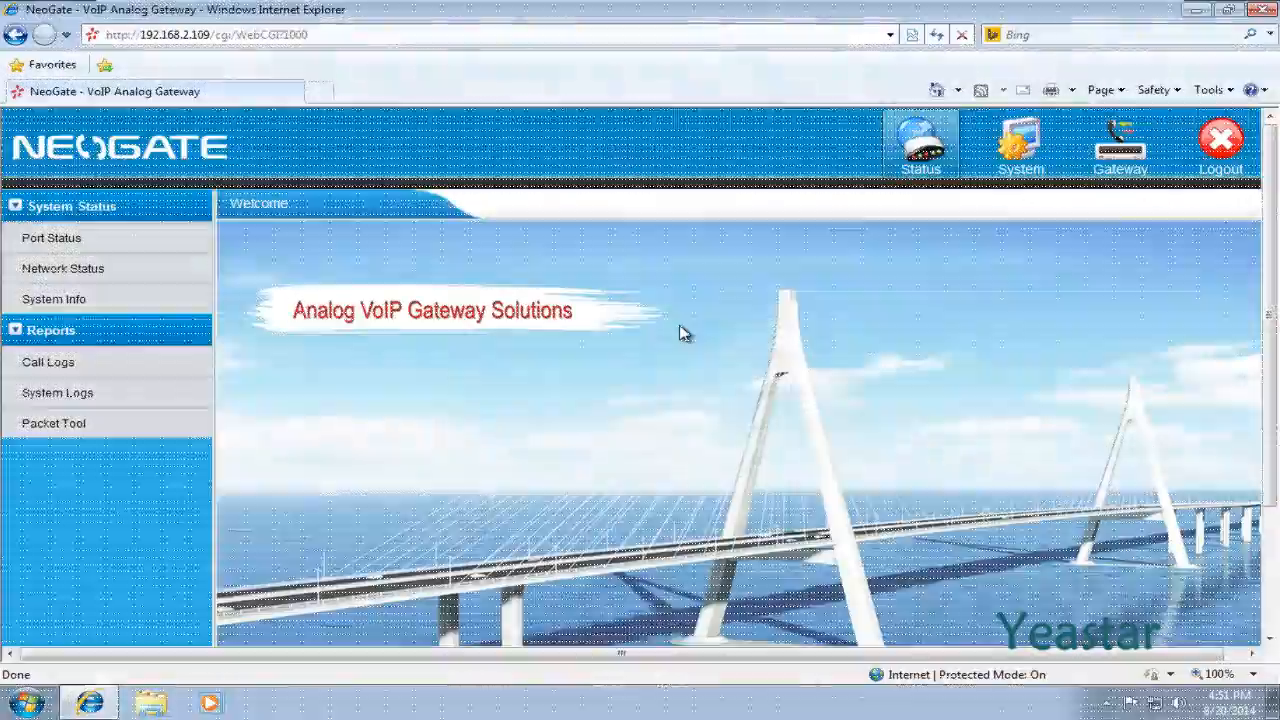
- Edit the first VoIP server under Gateway settings and rename it MyPBX
click(1112, 177)
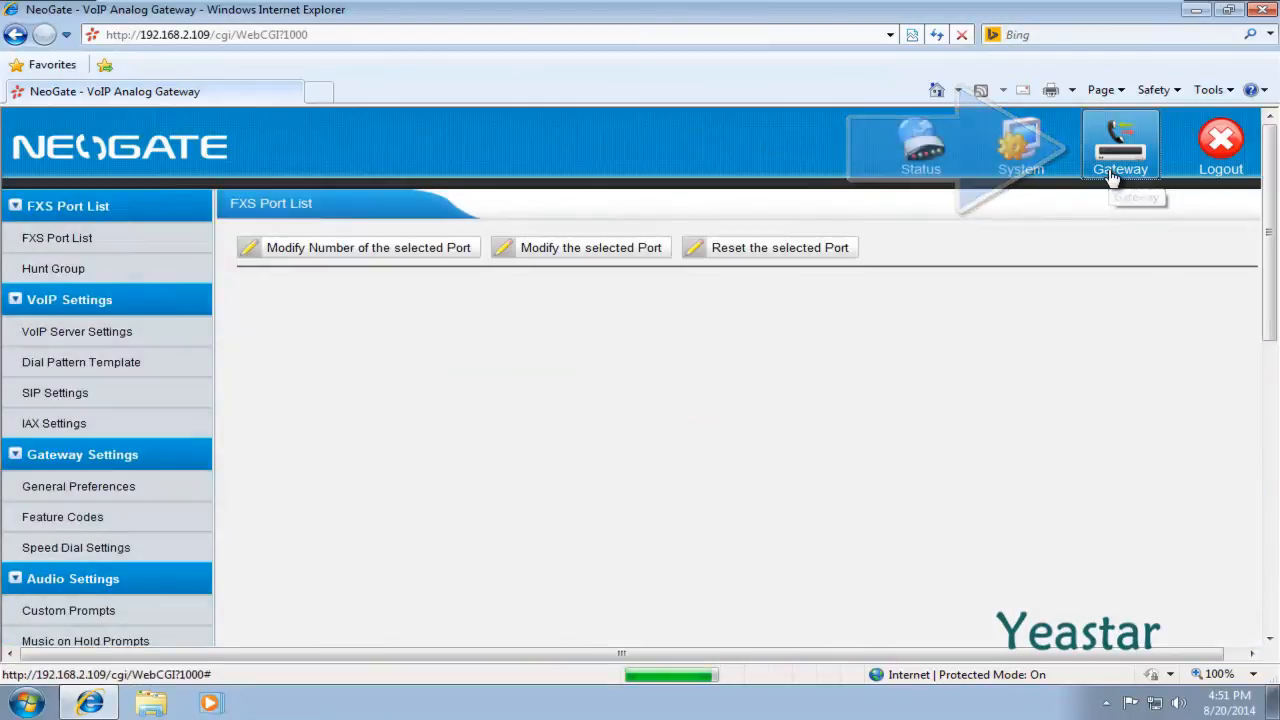
click(136, 342)
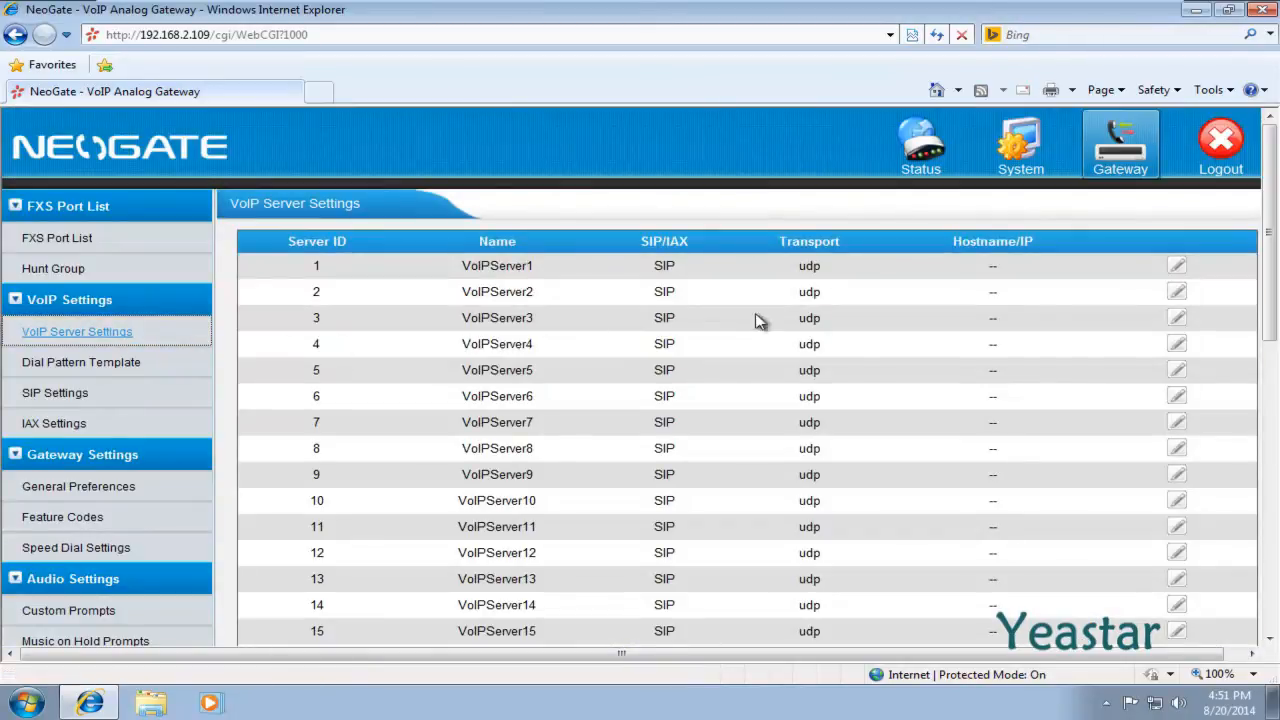
click(1175, 270)
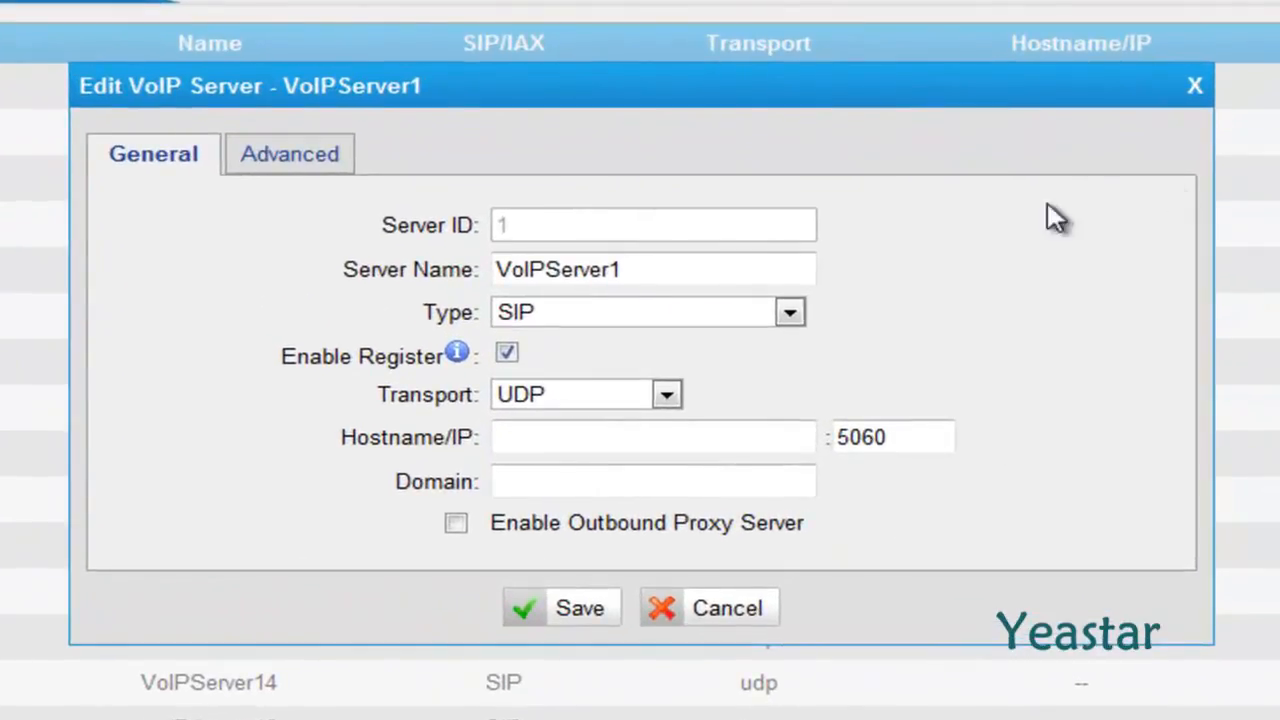
drag(666, 274, 478, 278)
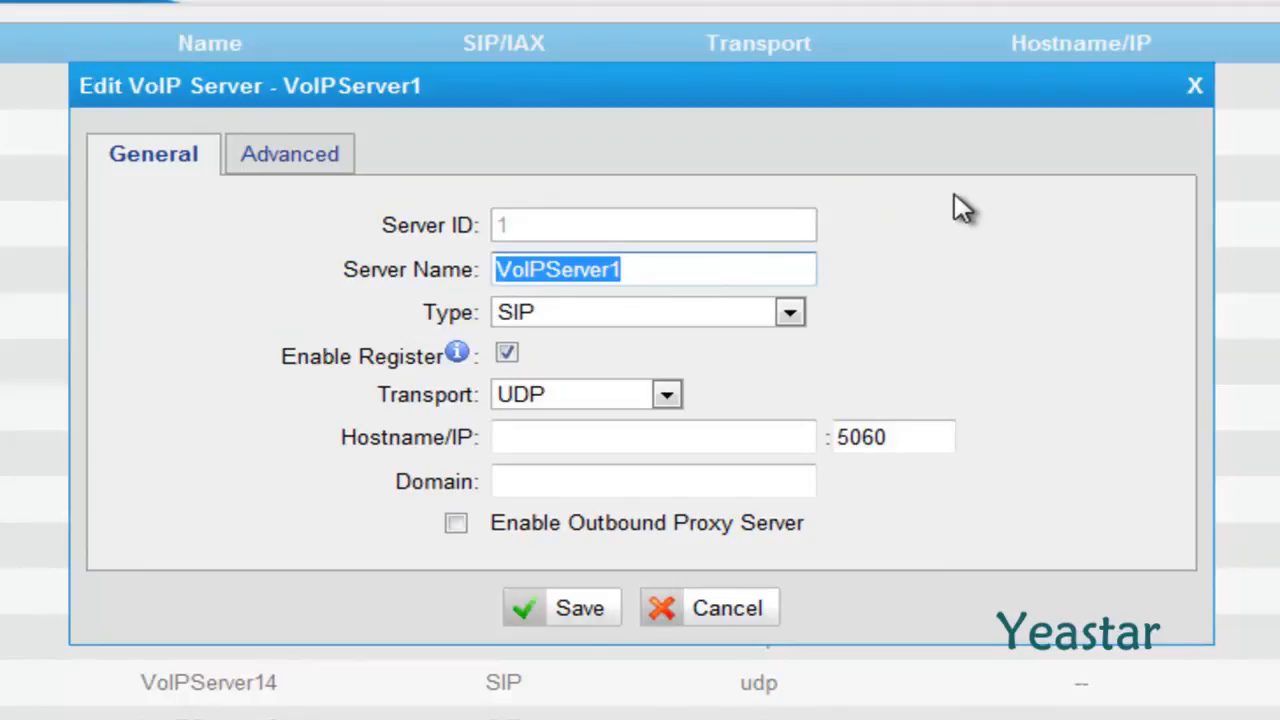
text(MyPBX)
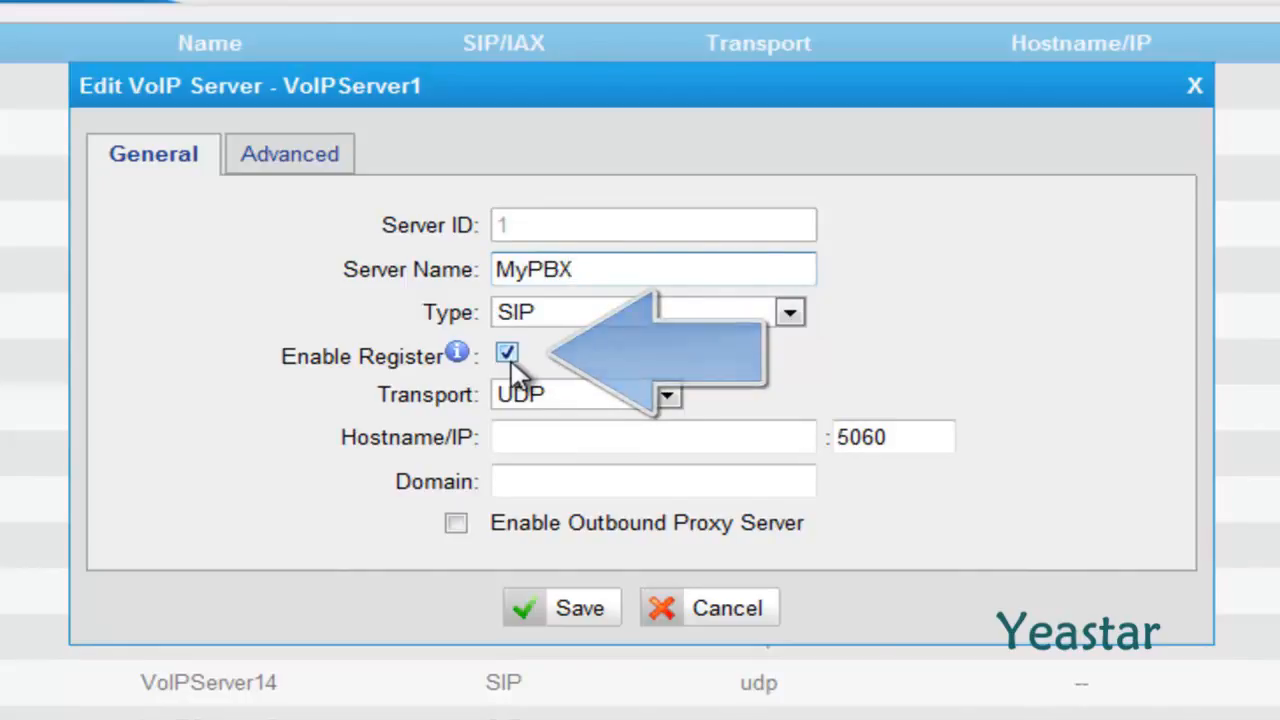
- Set its hostname/IP and domain to 192.168.2.106, save, and apply the changes
click(510, 434)
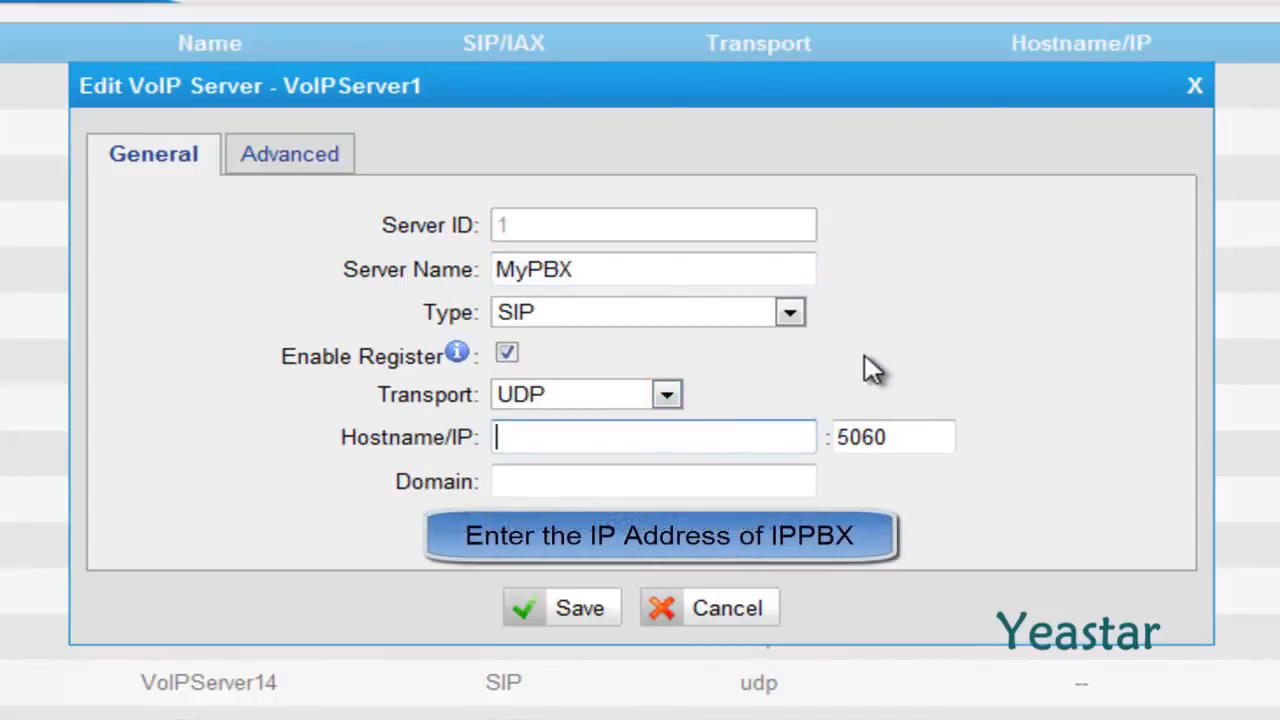
text(192.168.2.106)
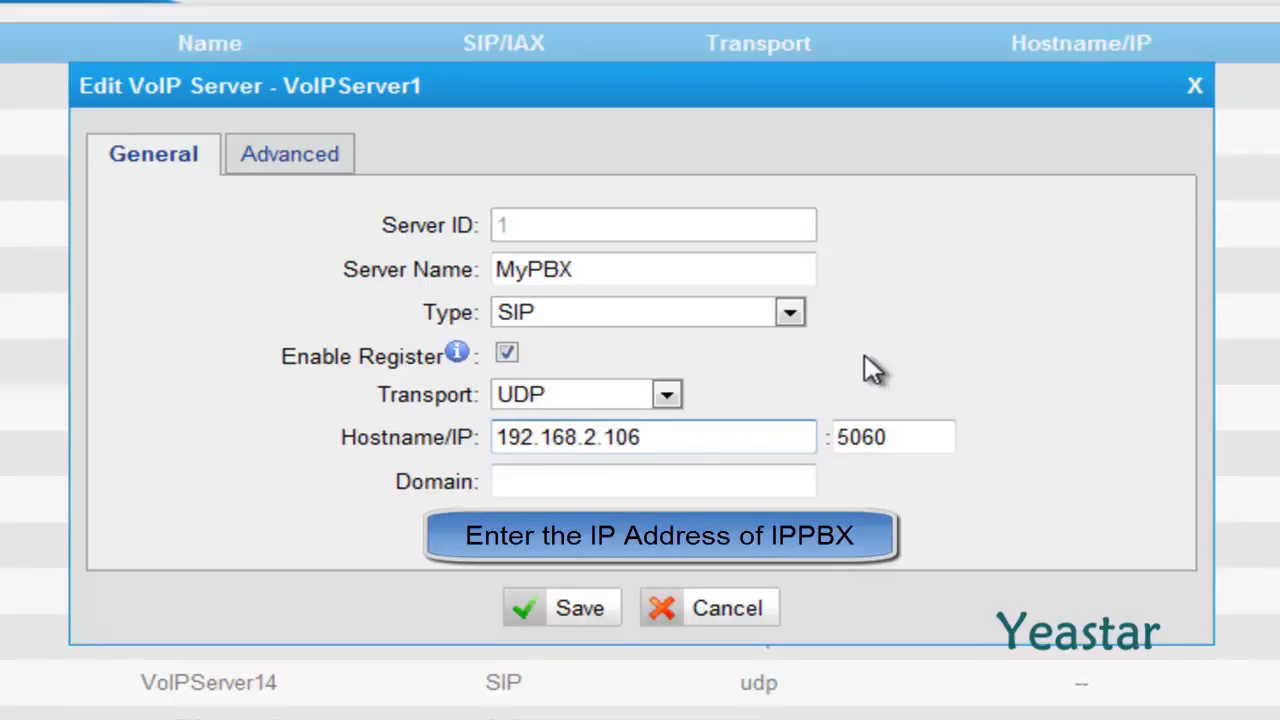
key(Tab)
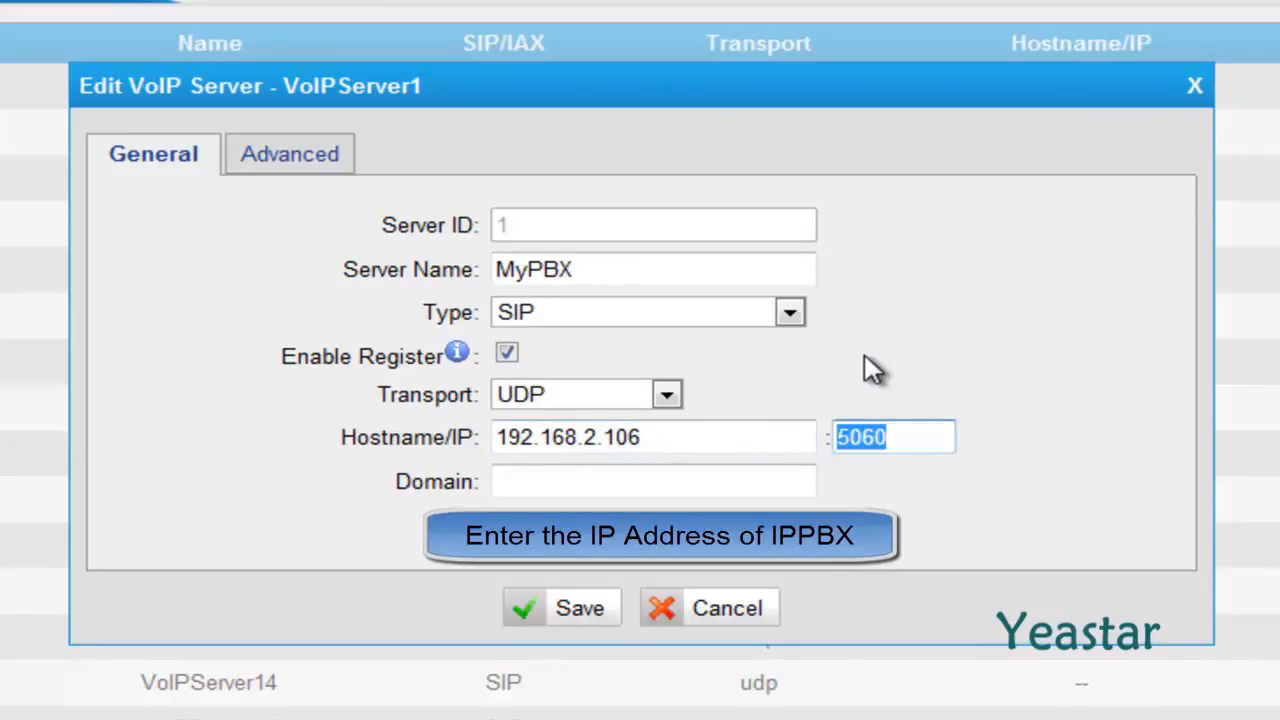
key(Tab)
text(192.168.2.106)
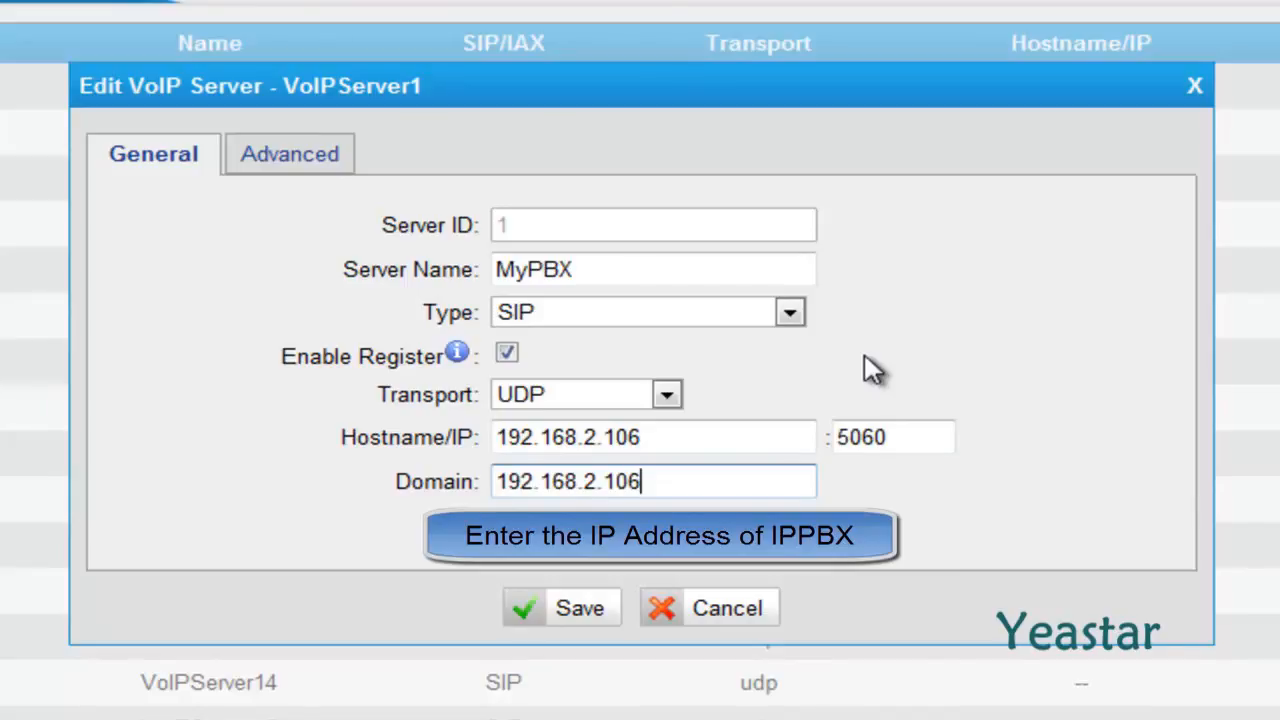
key(Tab)
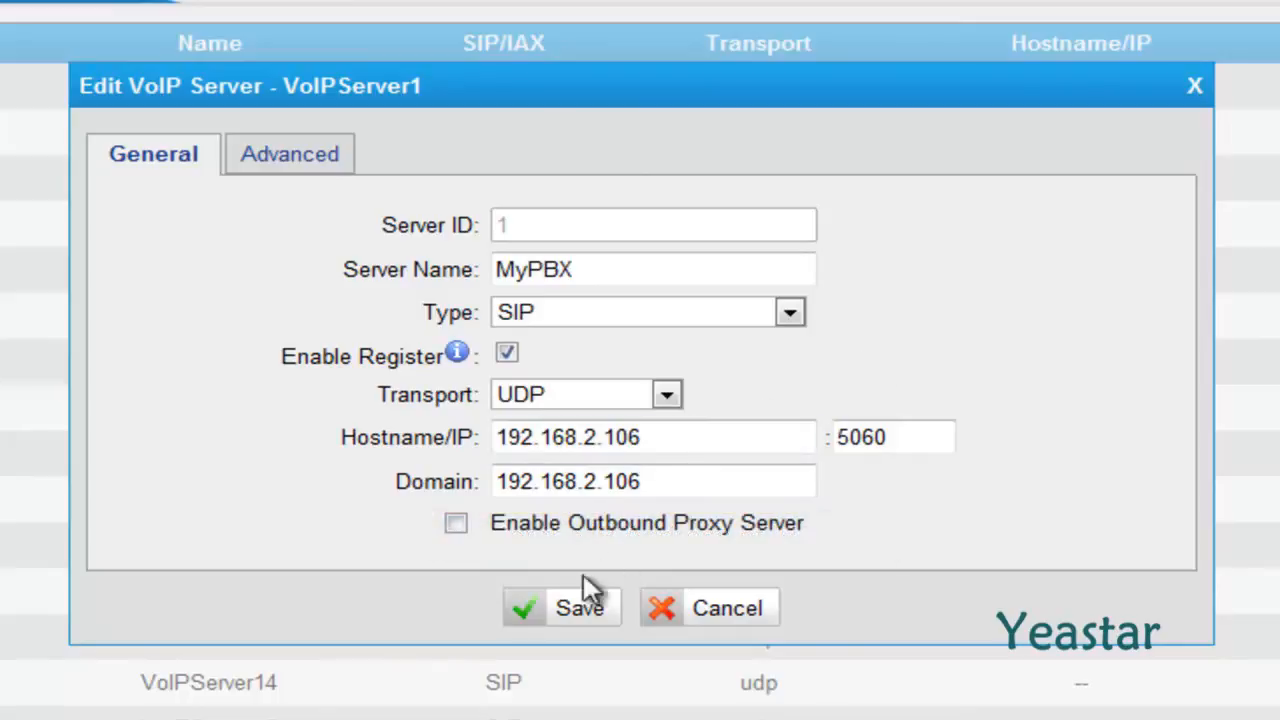
click(537, 615)
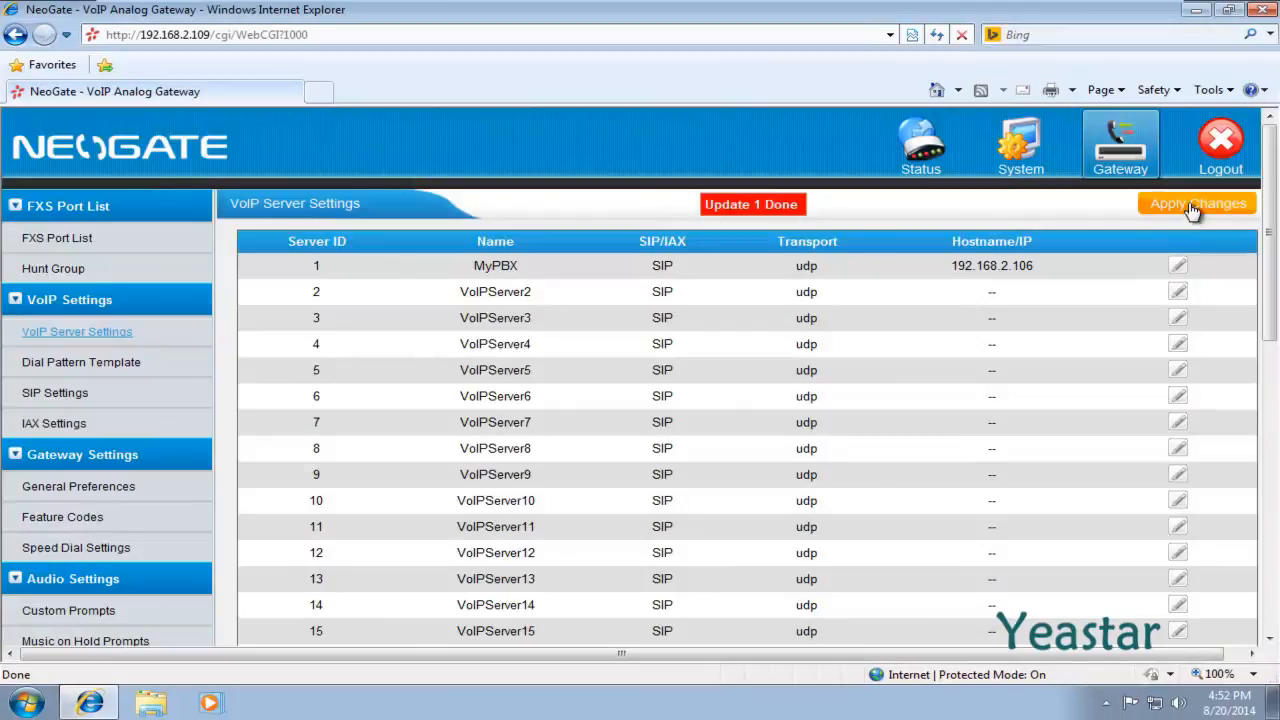
click(1192, 206)
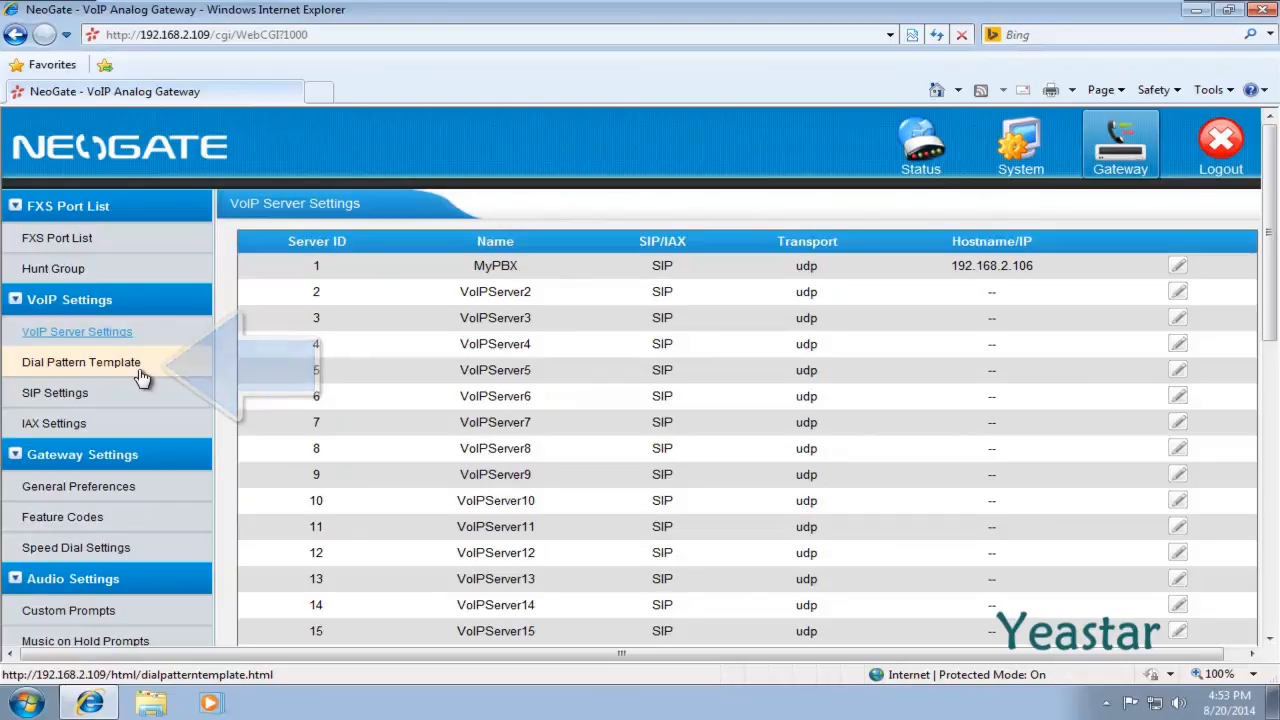
- Rename dial pattern template 1 to For_MyPBX, save it, and apply the changes
click(141, 372)
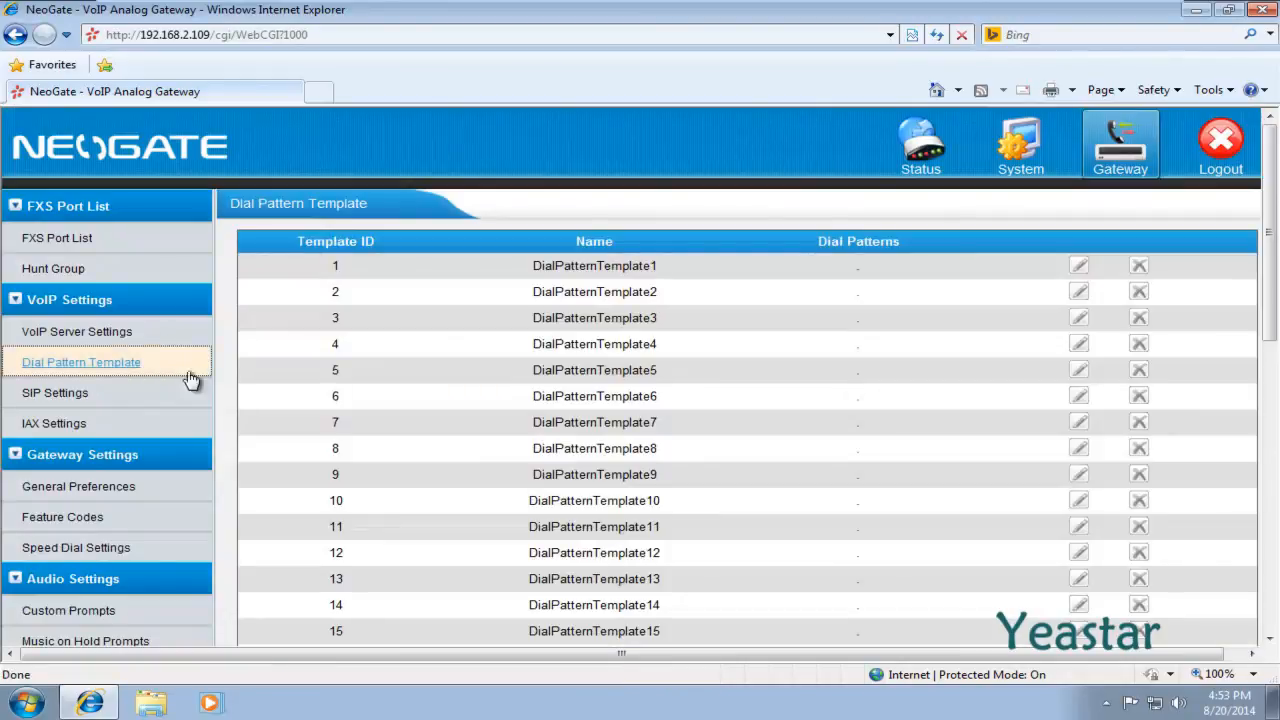
click(1079, 270)
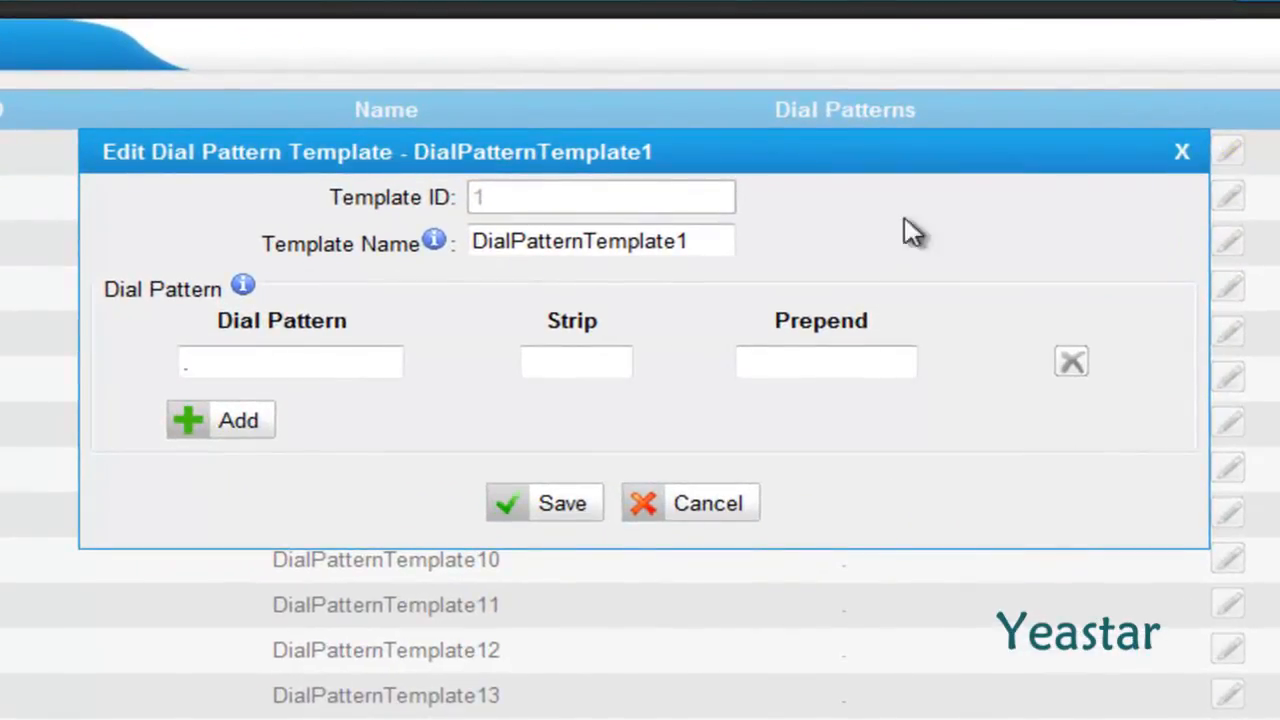
drag(708, 243, 466, 248)
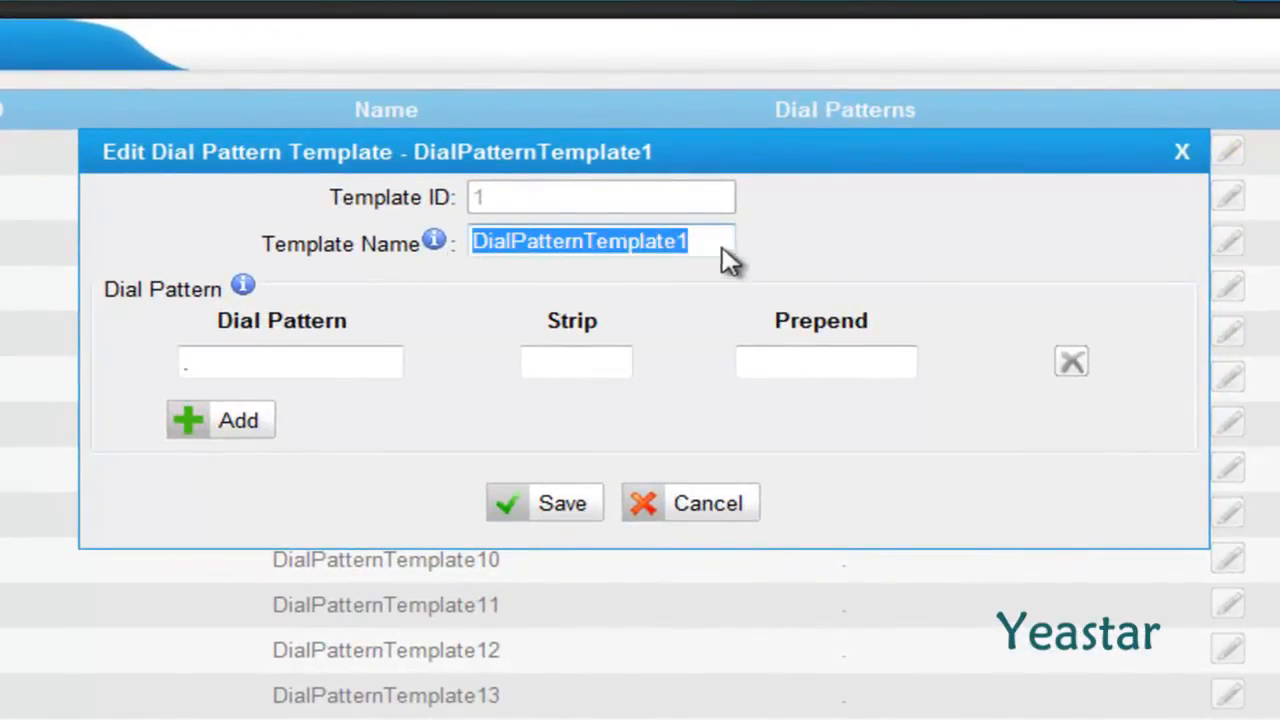
text(For_MyPBX)
click(818, 242)
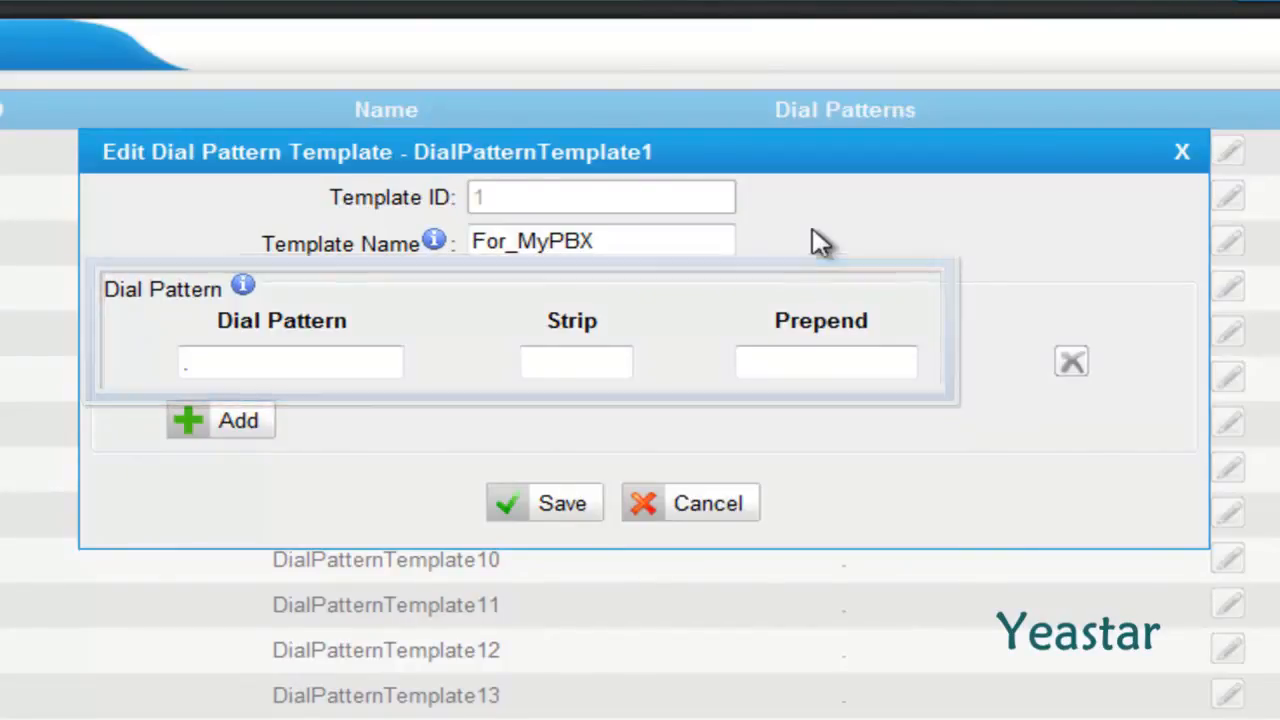
click(506, 506)
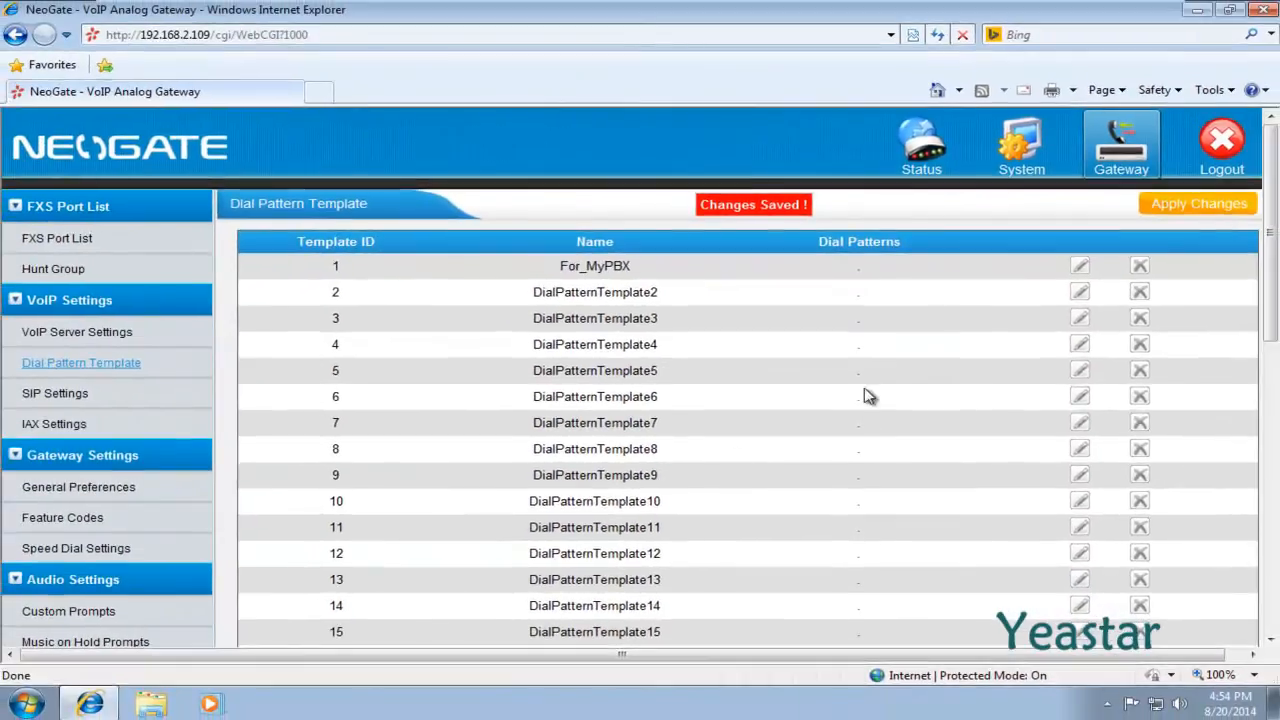
click(1170, 205)
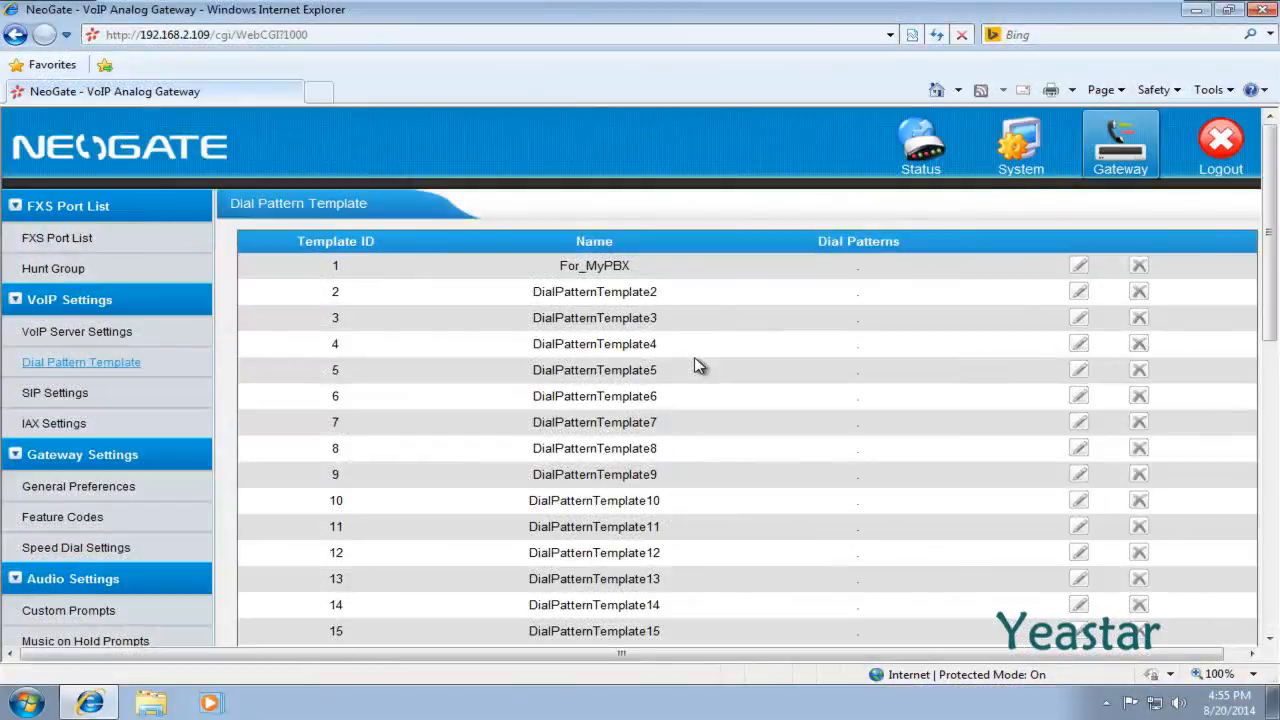
- Edit FXS port 1, give it number 306, and choose MyPBX(1) as primary server
click(104, 244)
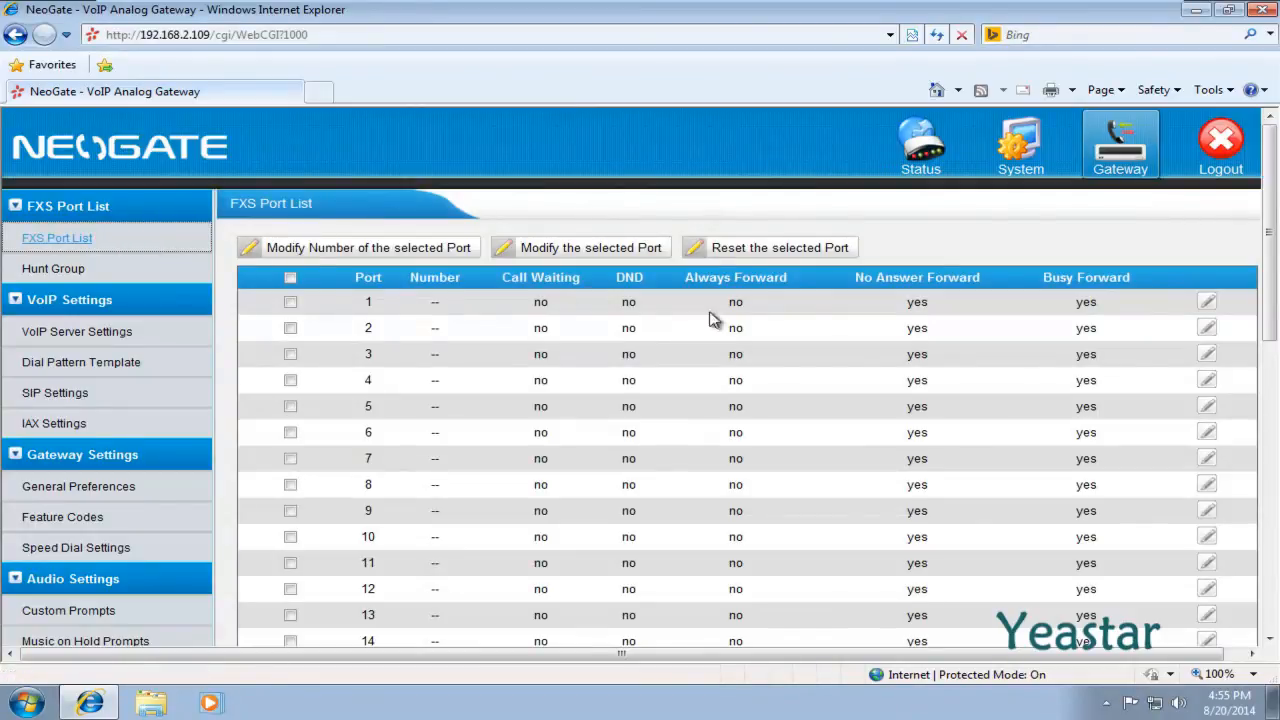
click(1207, 303)
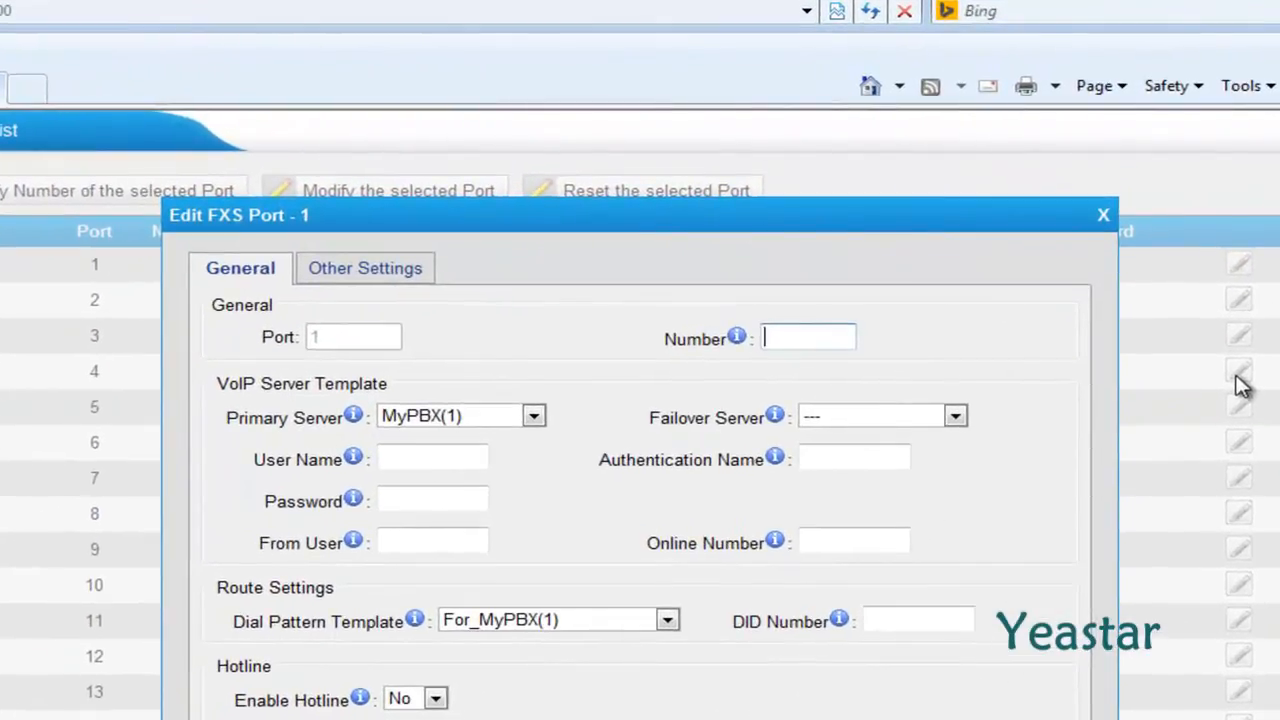
text(306)
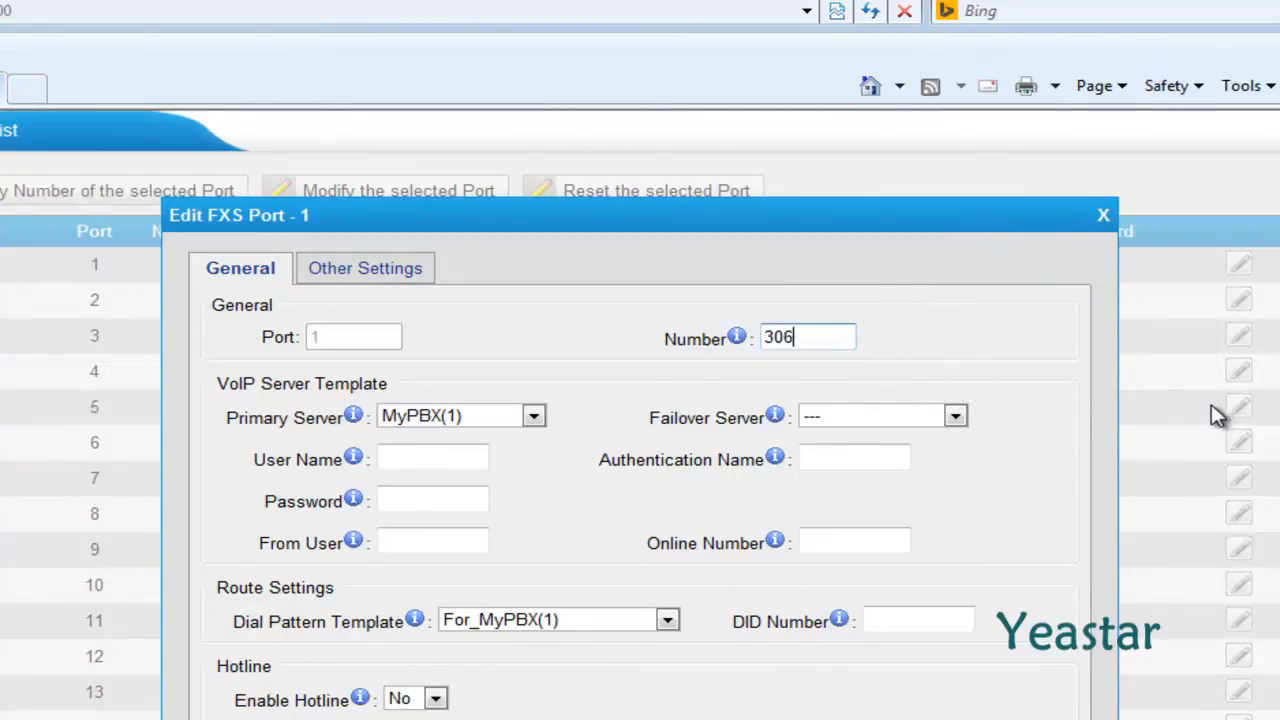
click(534, 424)
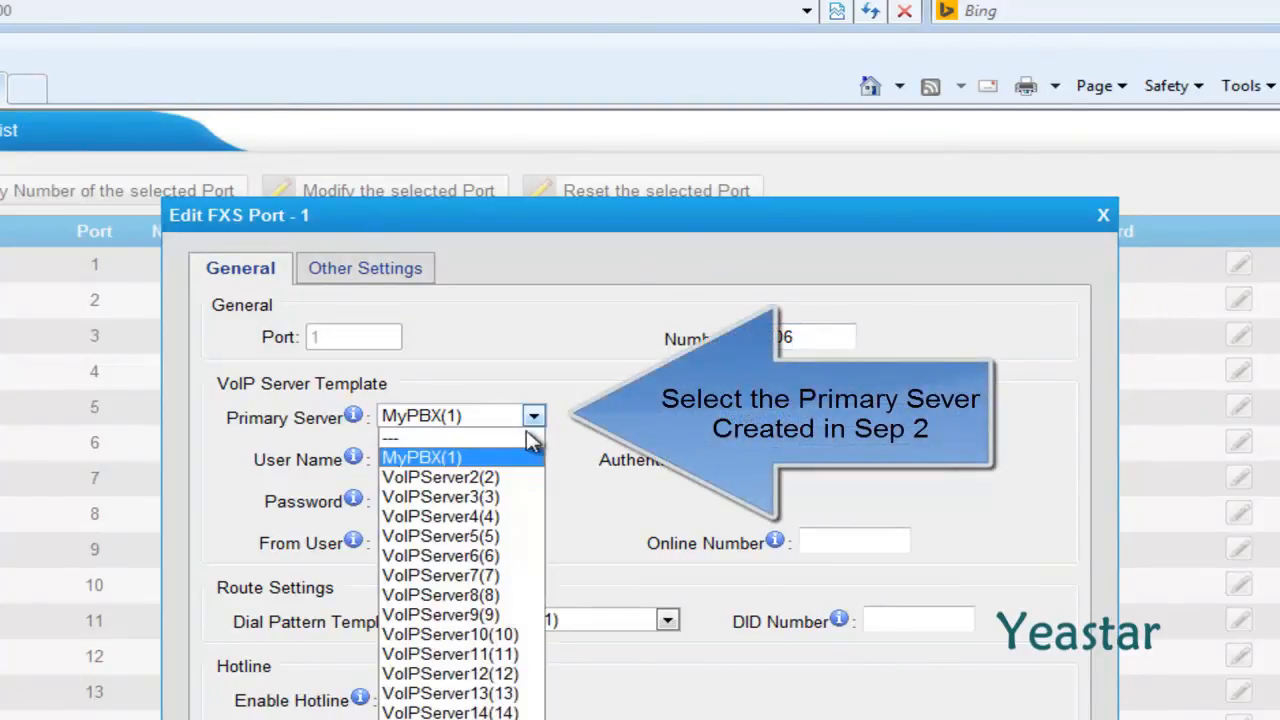
click(512, 466)
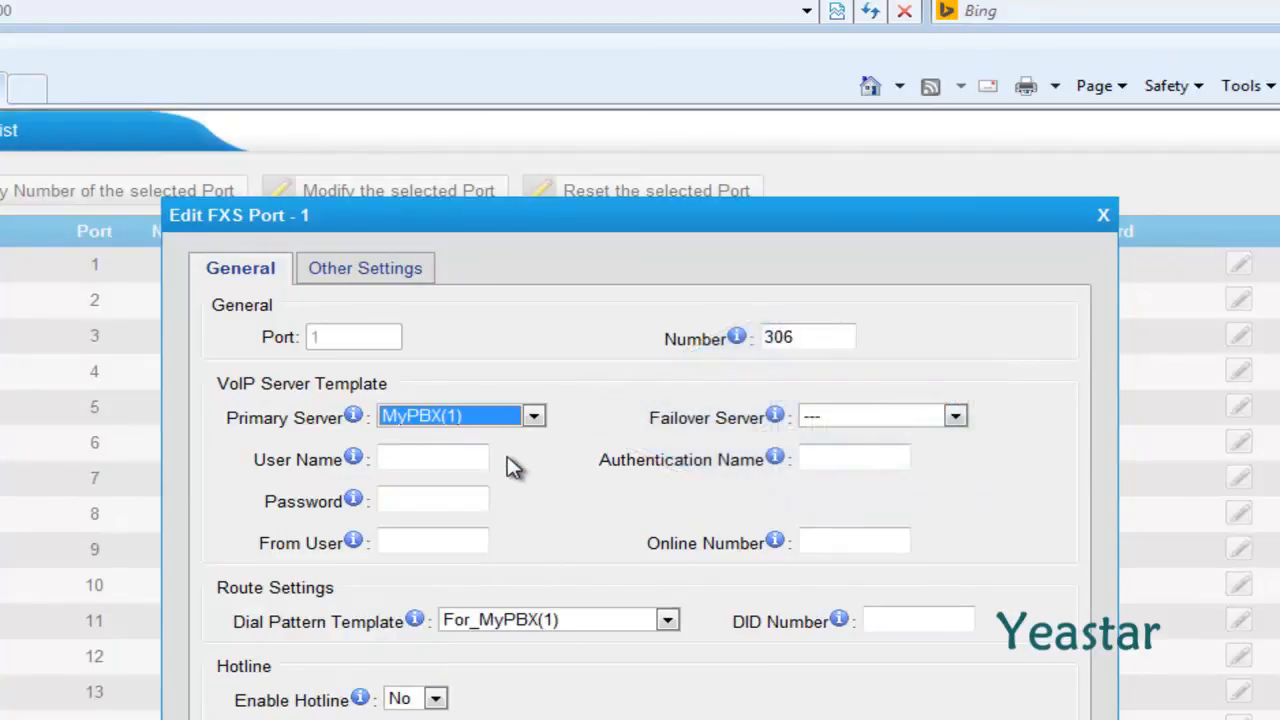
- Enter 306 as user name and authentication name, plus the extension password
click(463, 457)
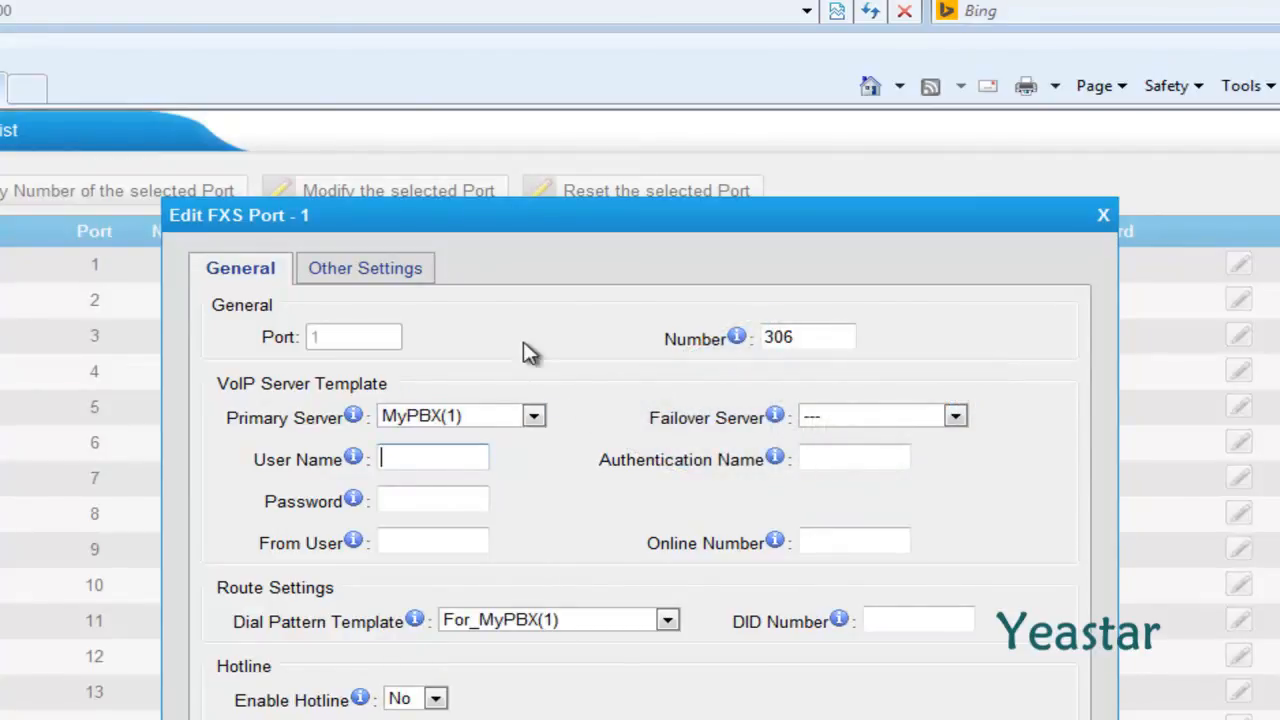
text(306)
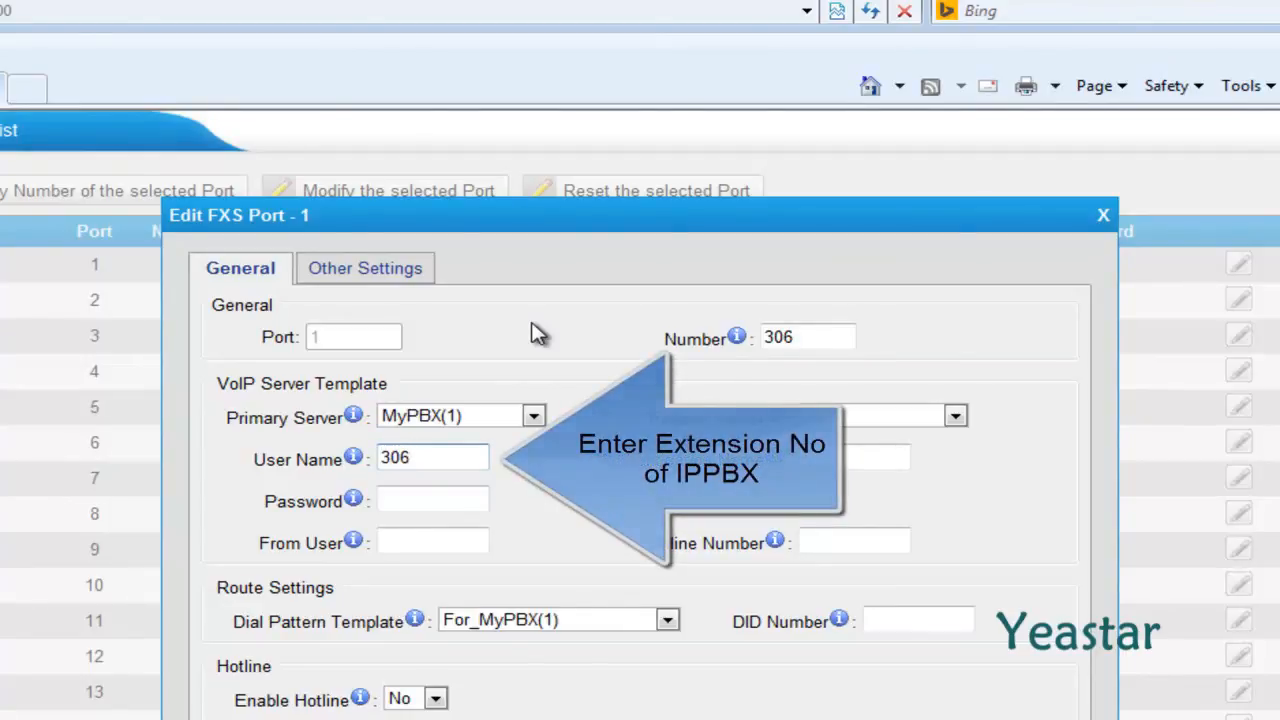
key(Tab)
text(306)
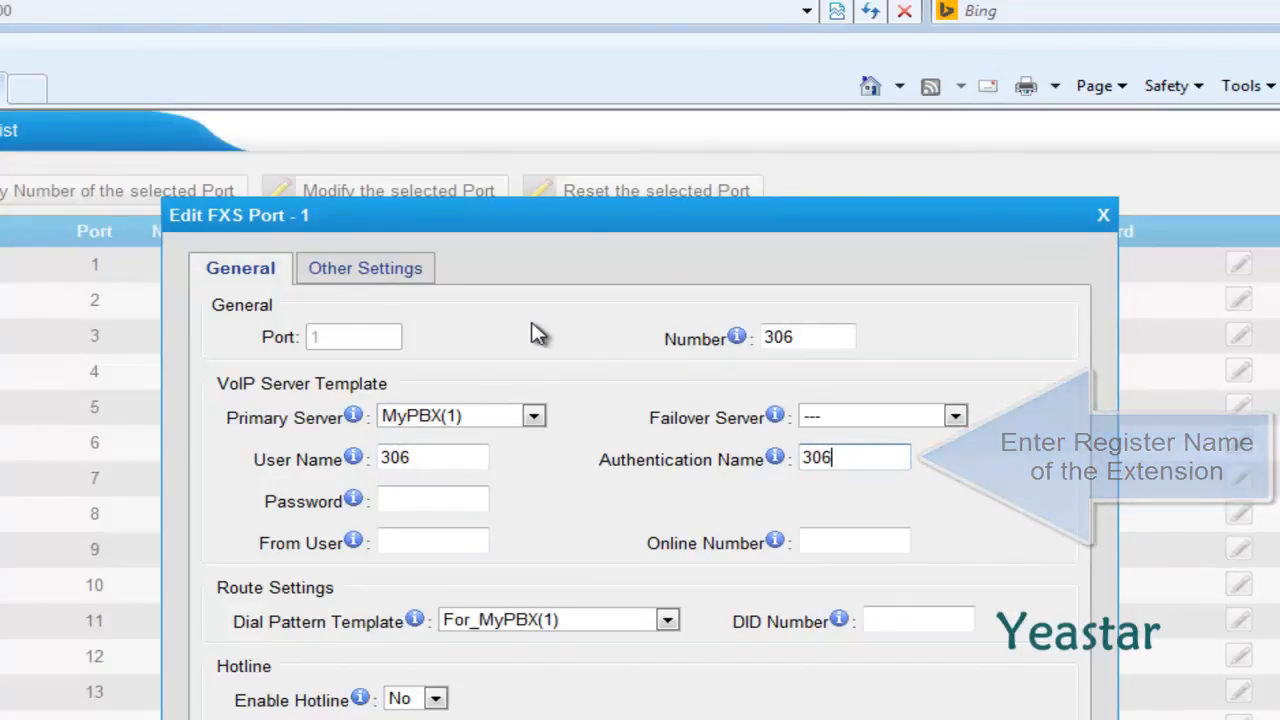
key(Tab)
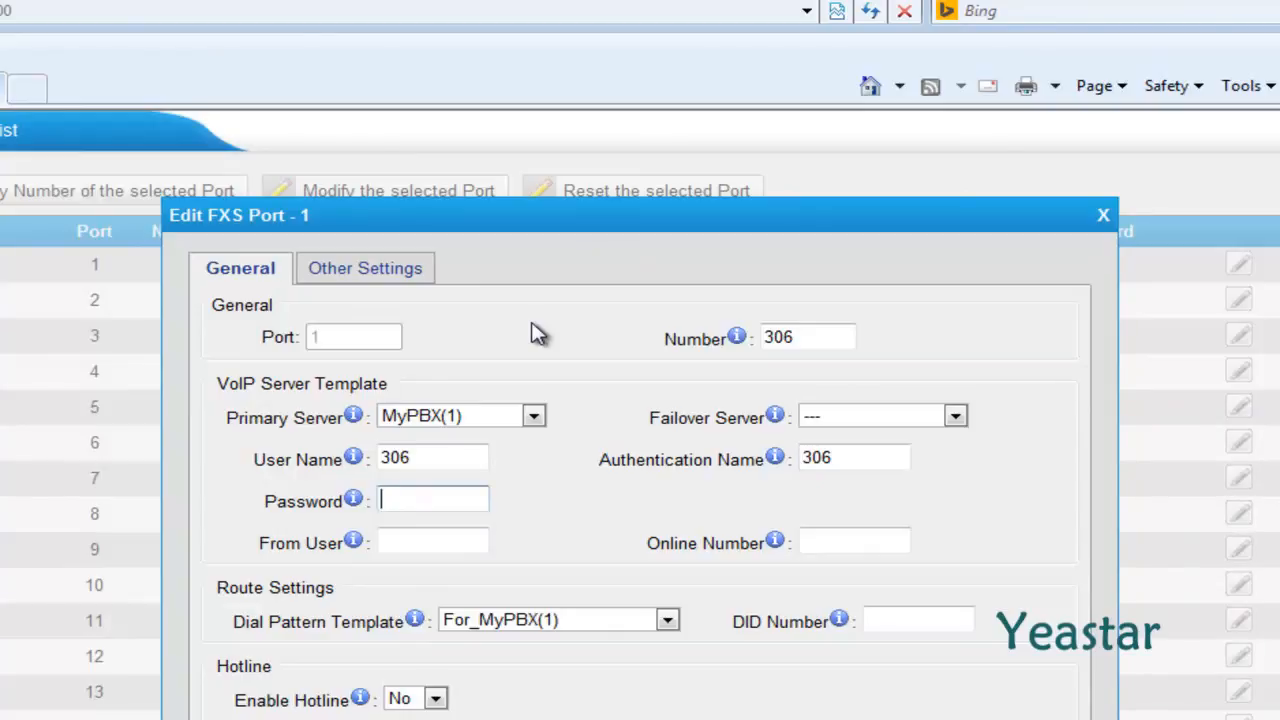
text(•••••)
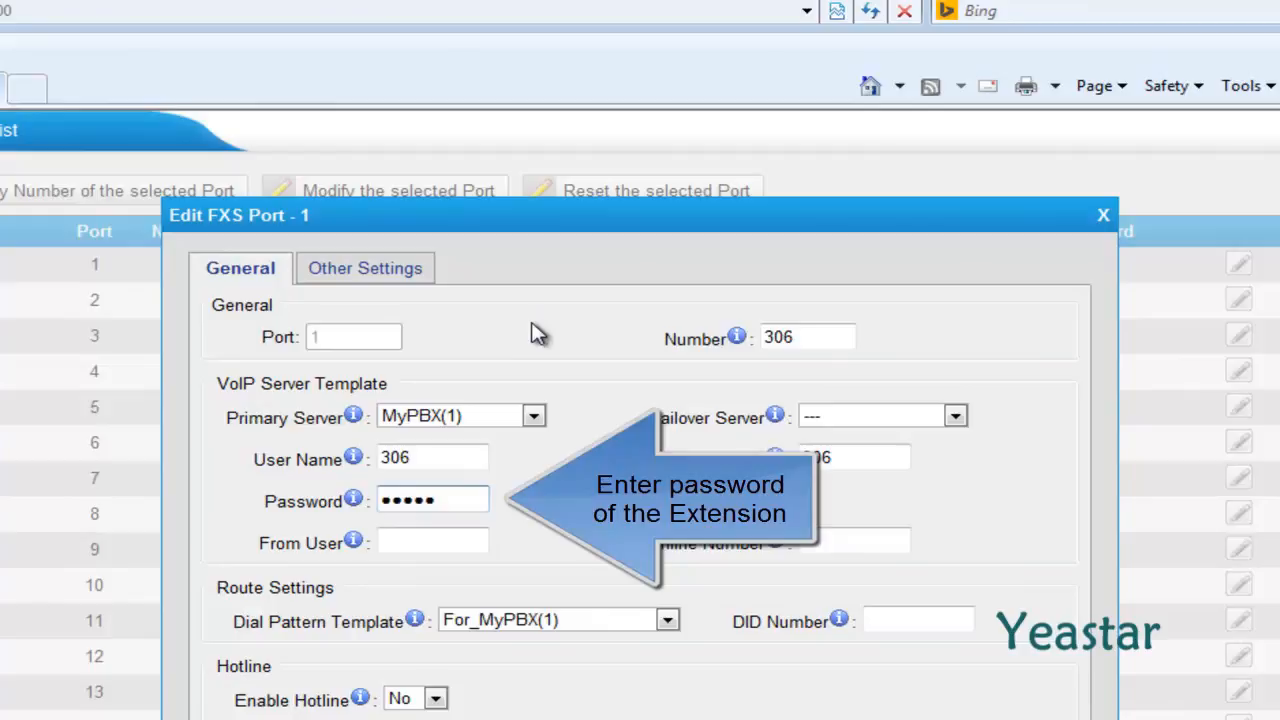
text(•••••)
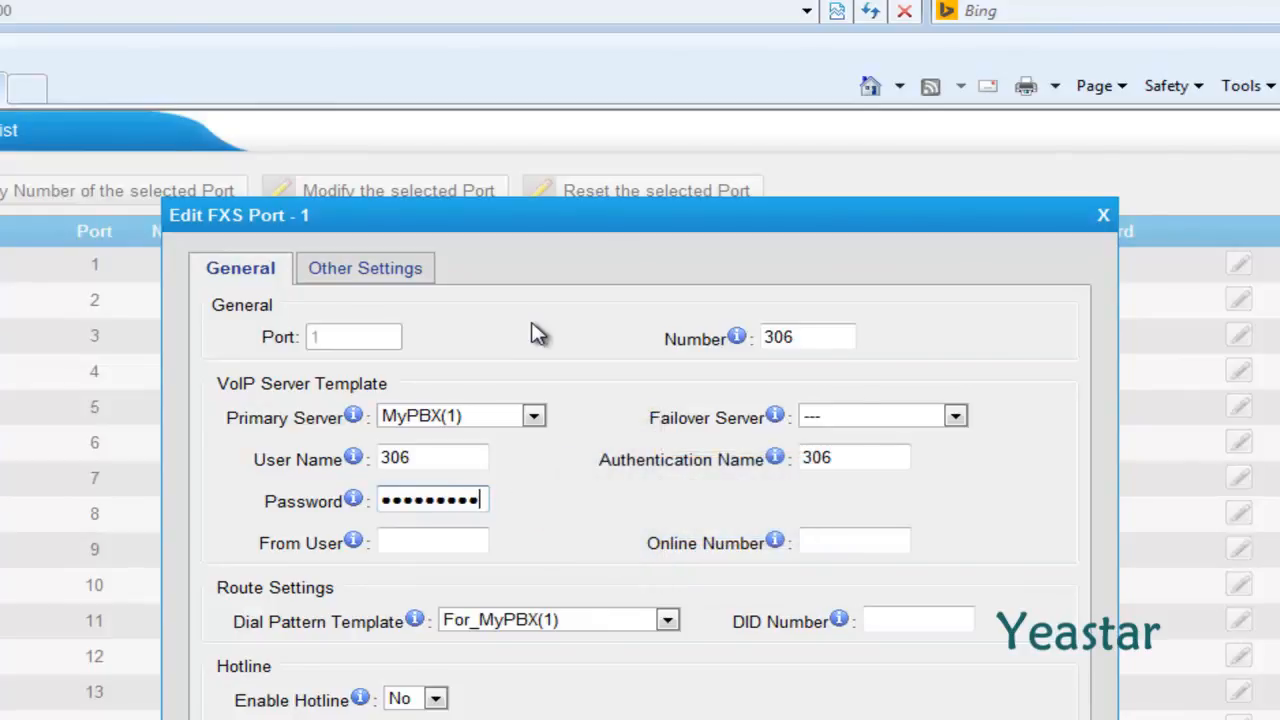
- Choose the For_MyPBX(1) dial pattern template and save the port 1 settings
click(667, 621)
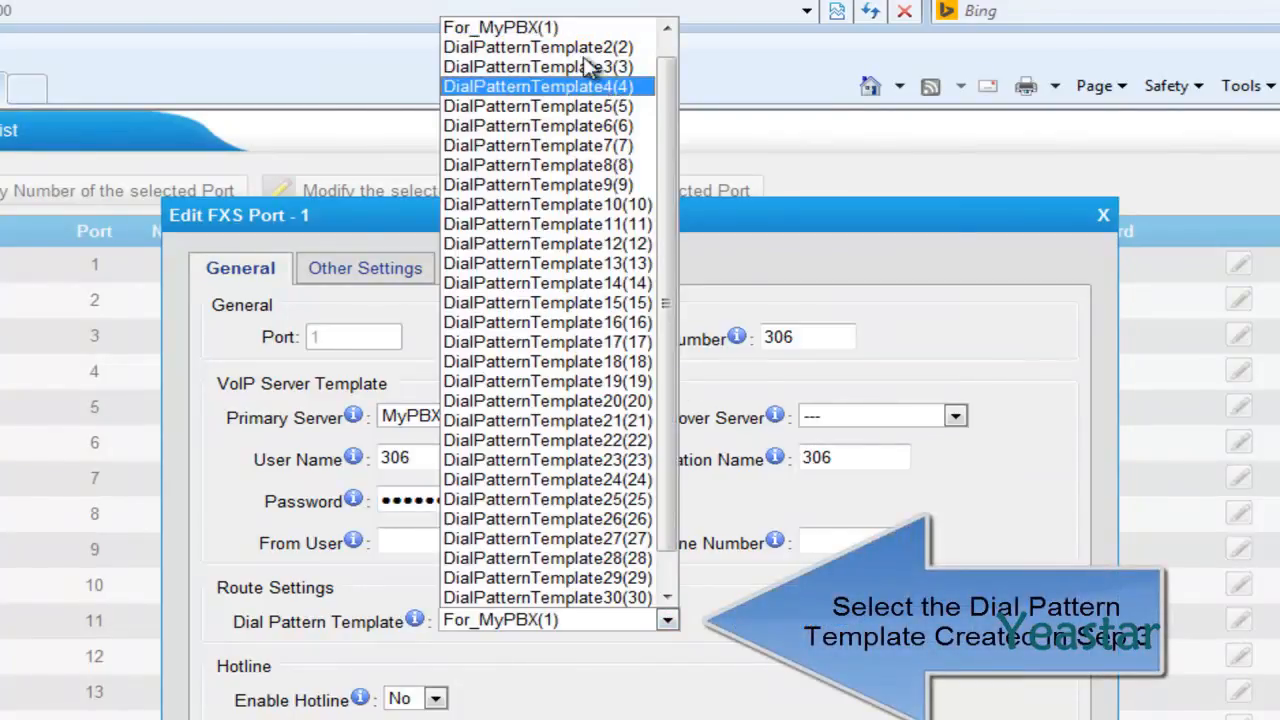
click(500, 28)
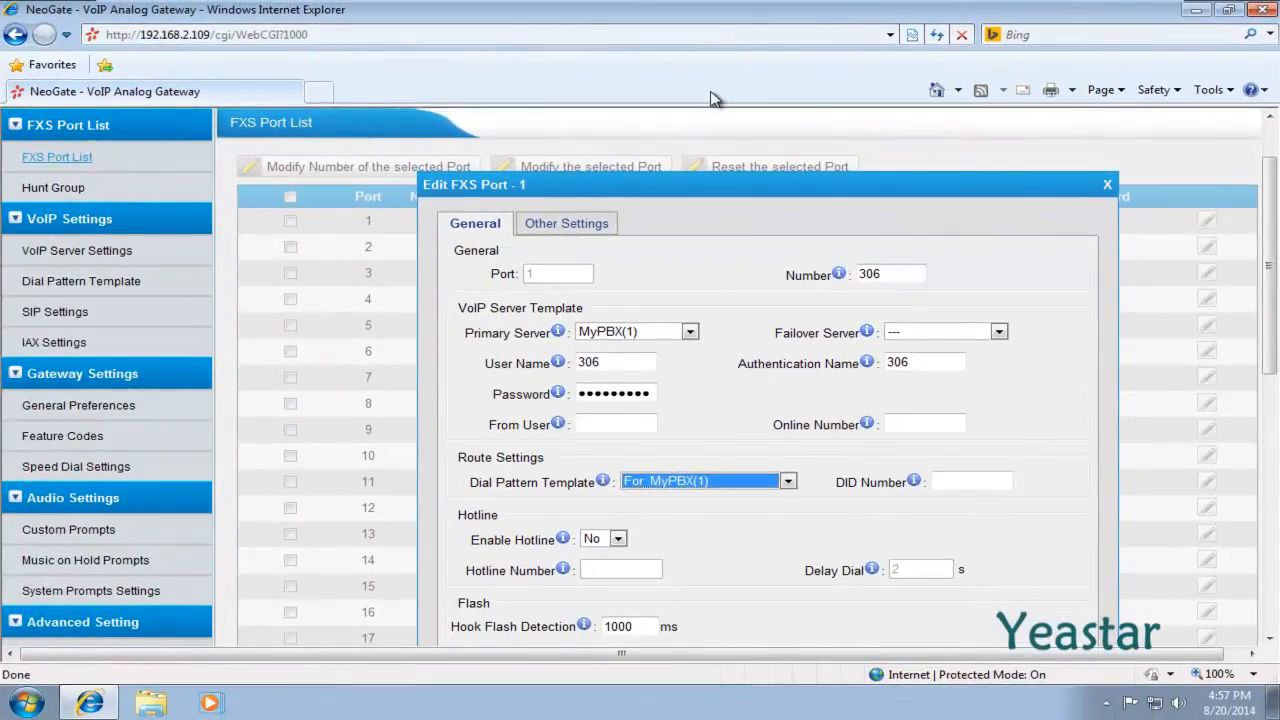
click(716, 420)
scroll(716, 430, down, 5)
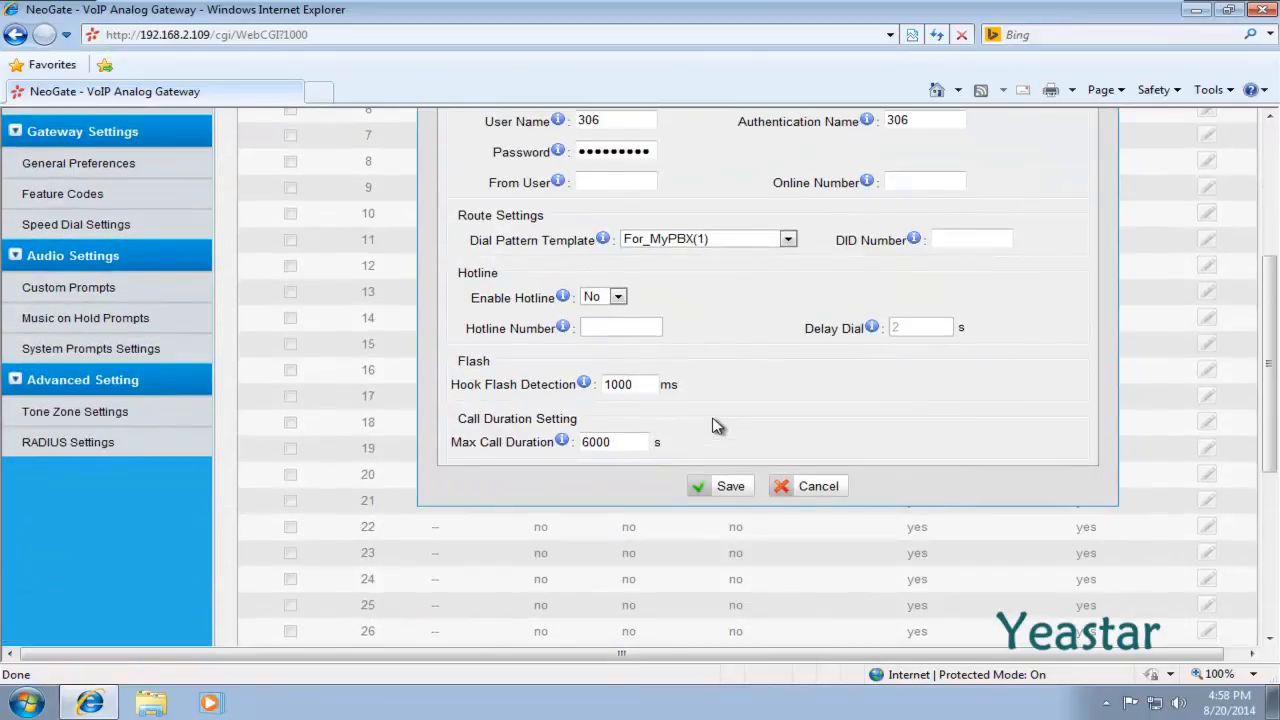
click(706, 488)
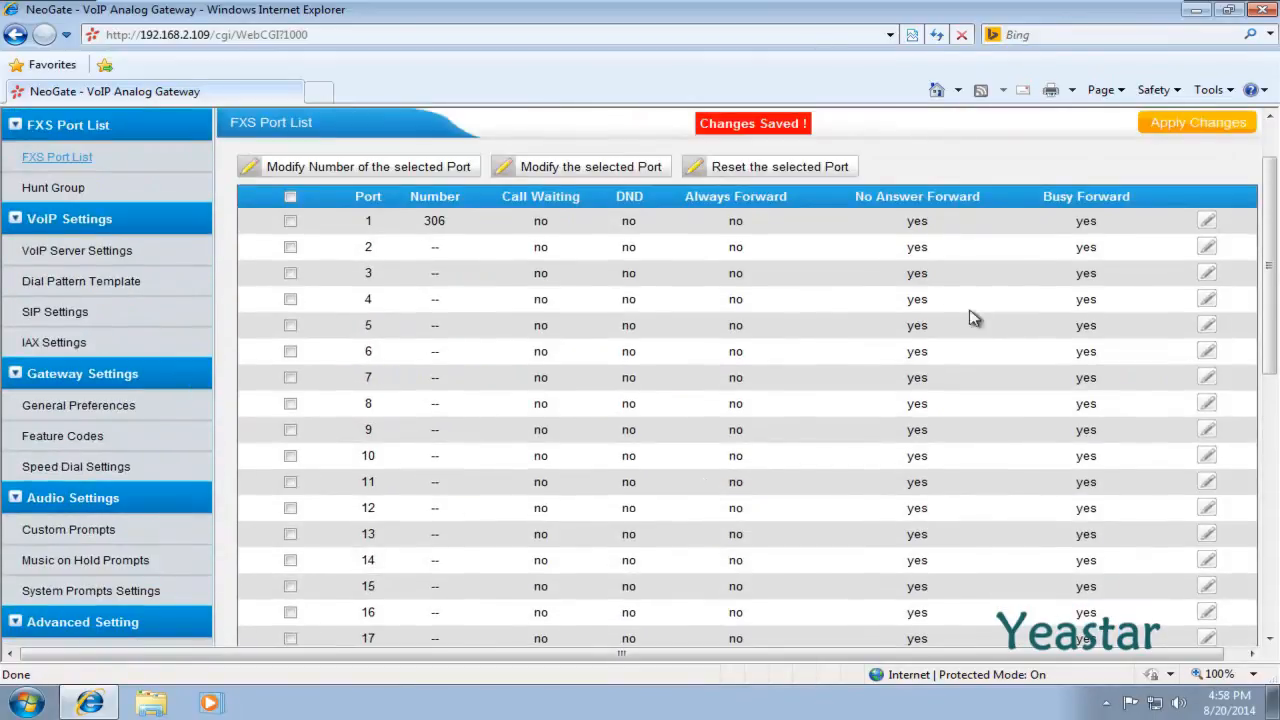
- Apply the saved FXS port changes and view the gateway's status overview
click(1174, 132)
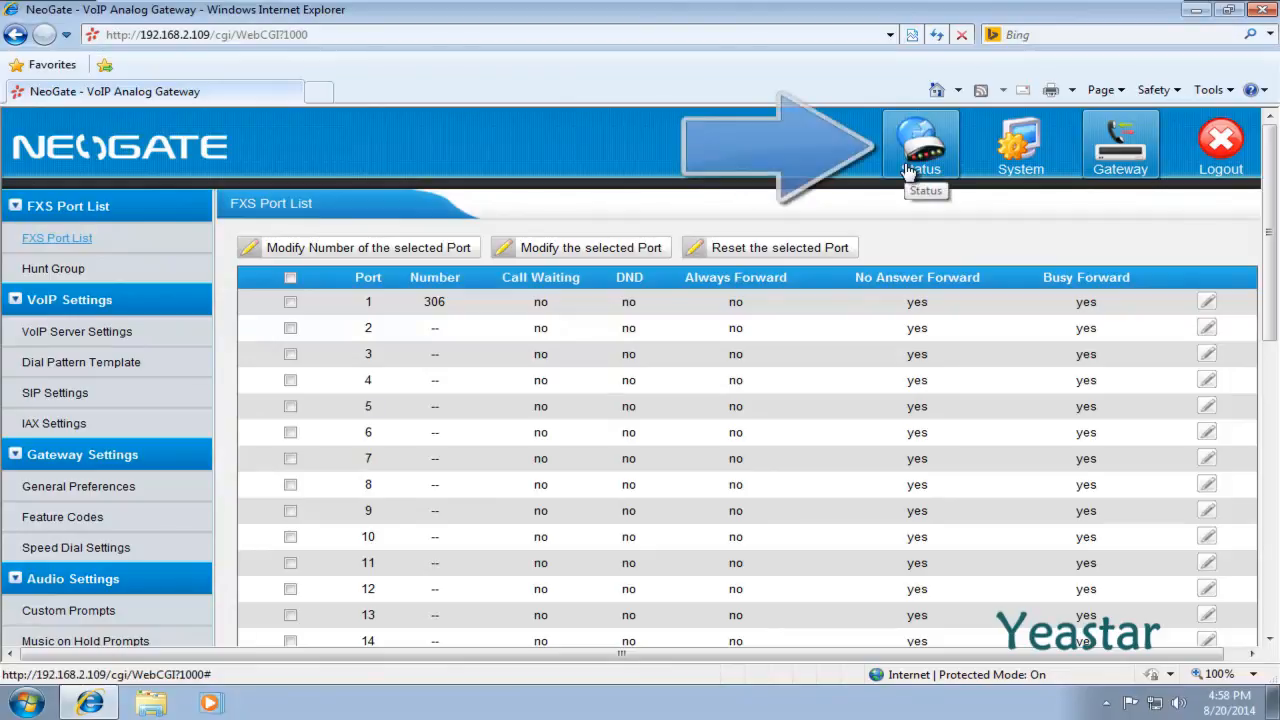
click(908, 165)
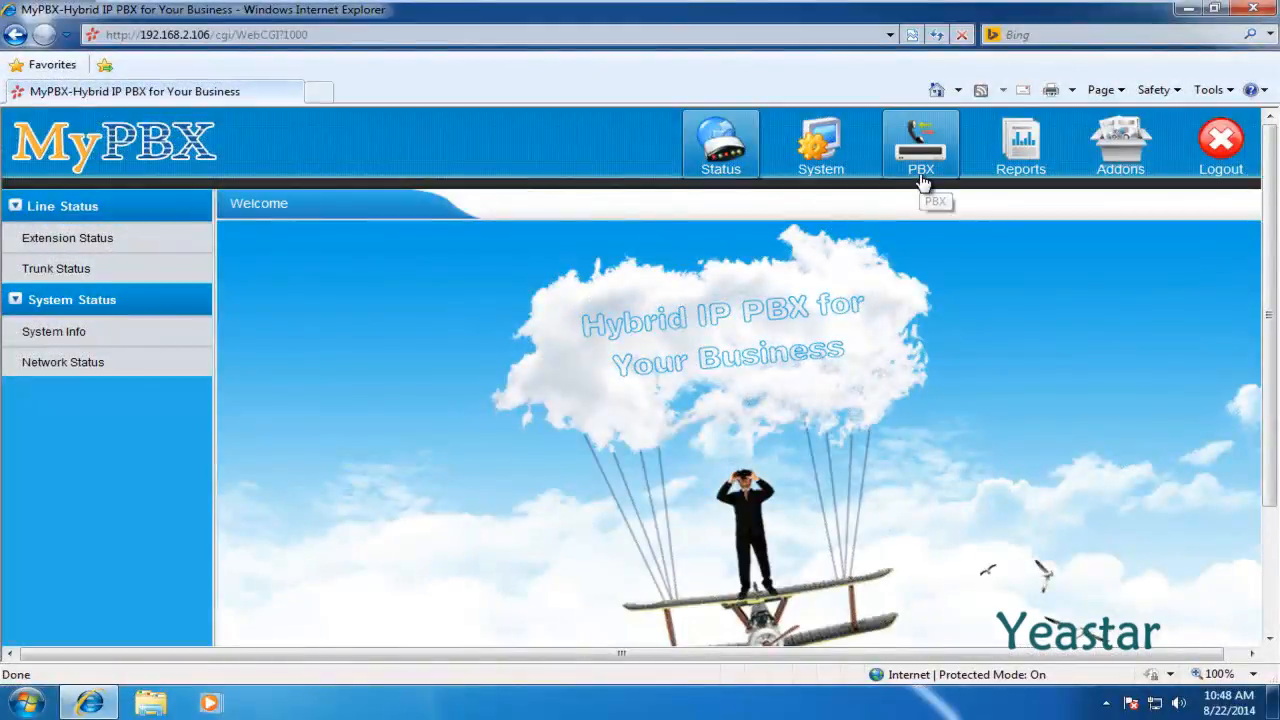
- Move 306(SIP) into the GSMout route's selected extensions, save, and apply
click(922, 182)
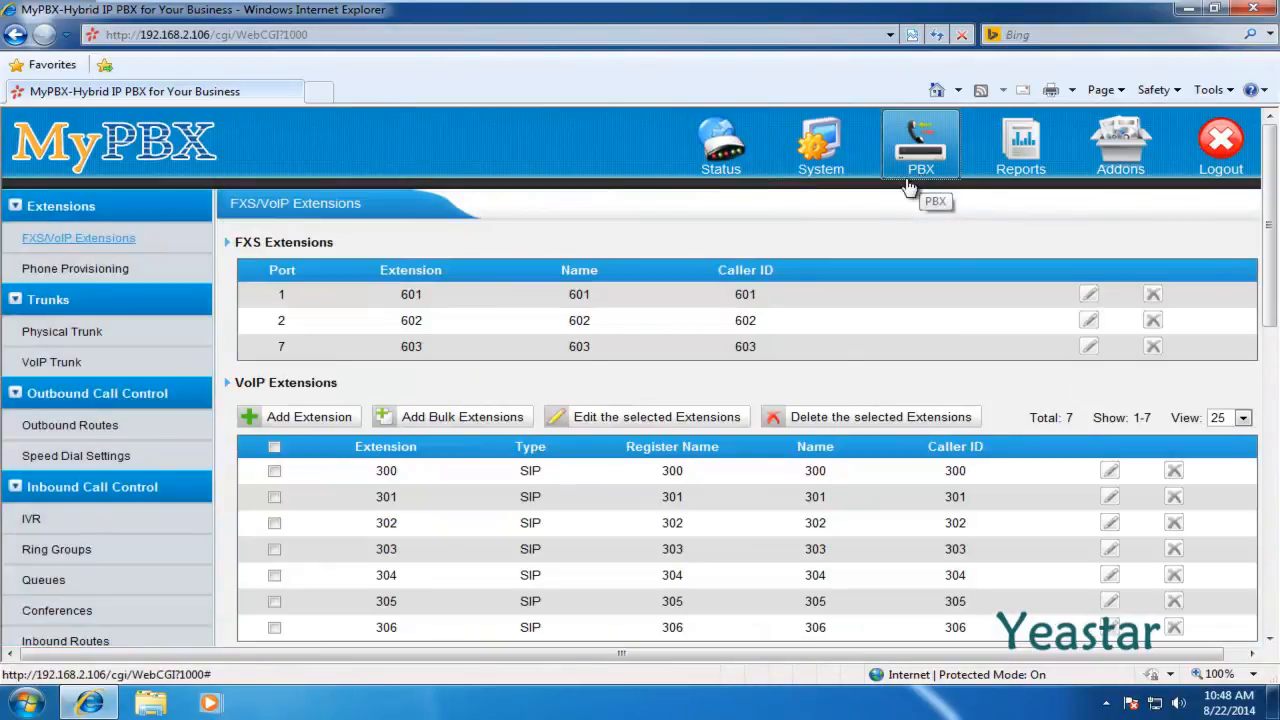
click(128, 437)
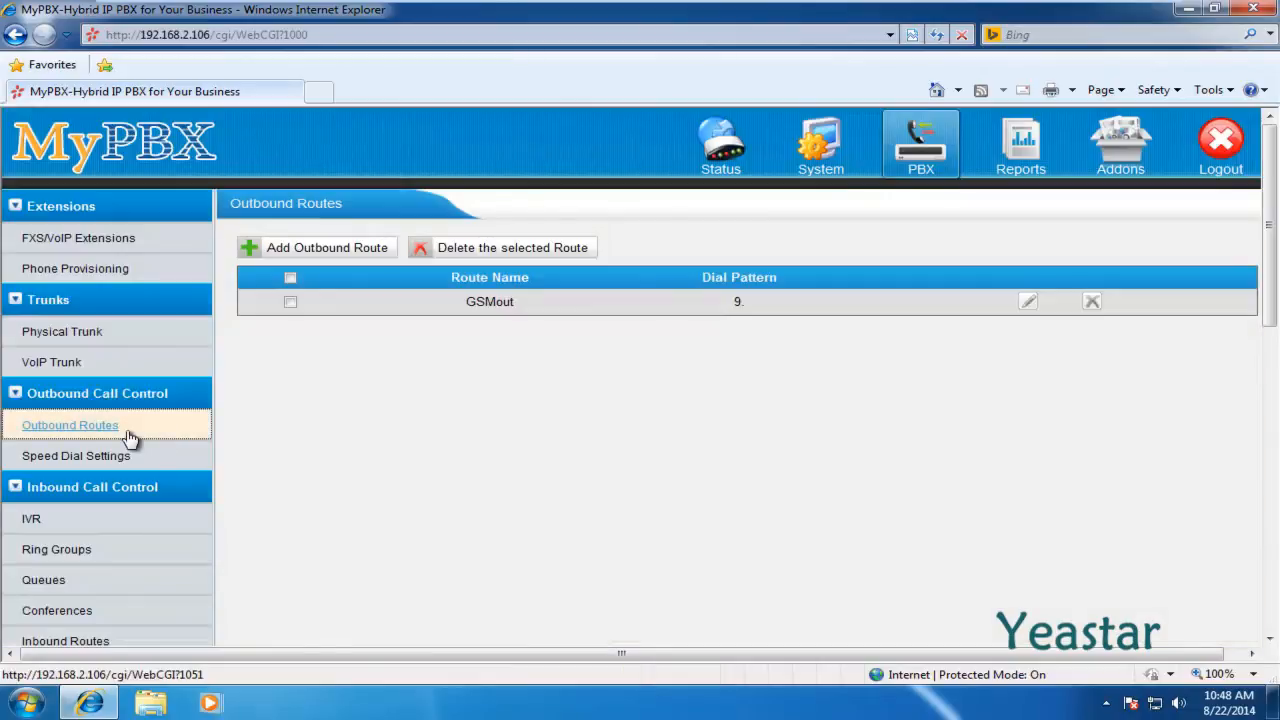
click(1034, 309)
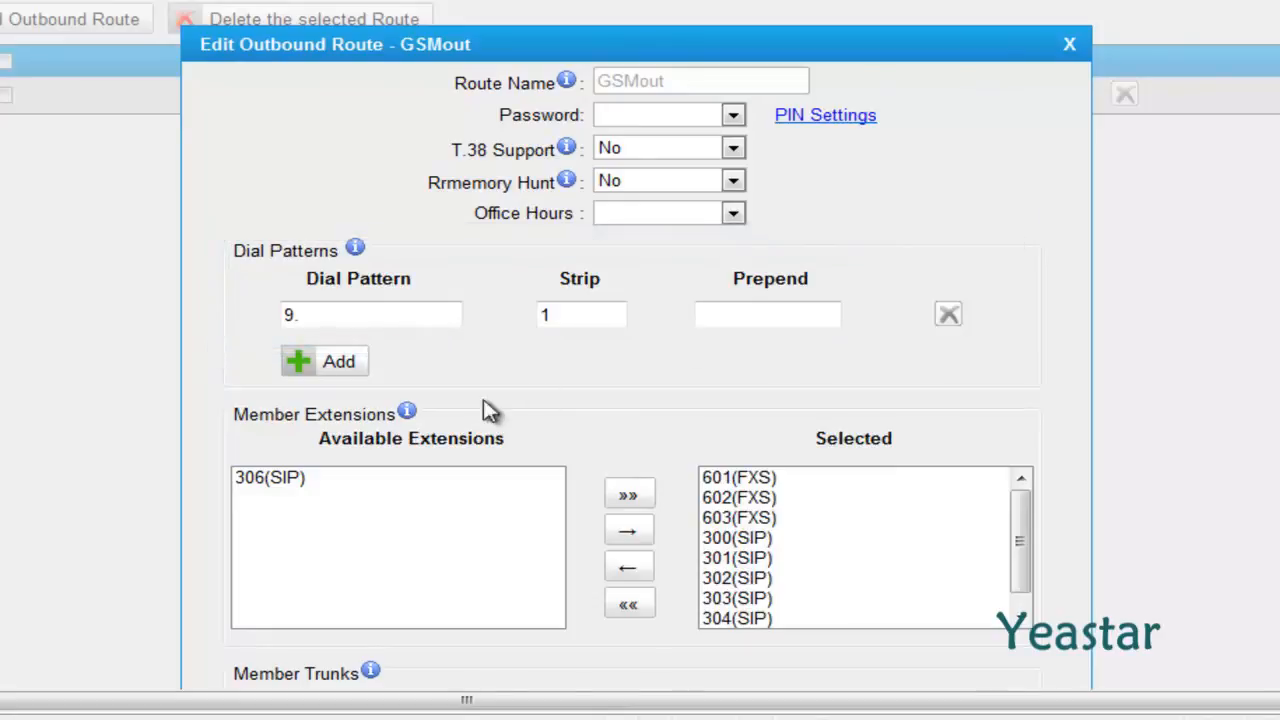
click(346, 488)
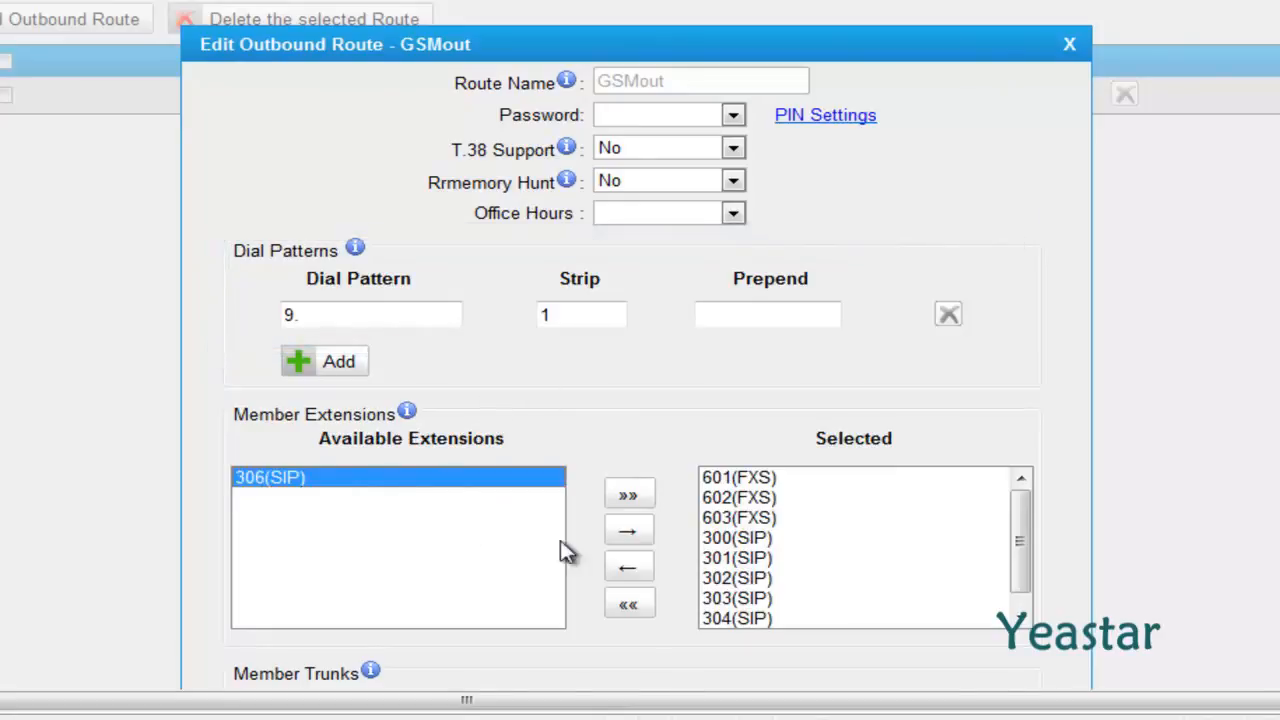
click(629, 533)
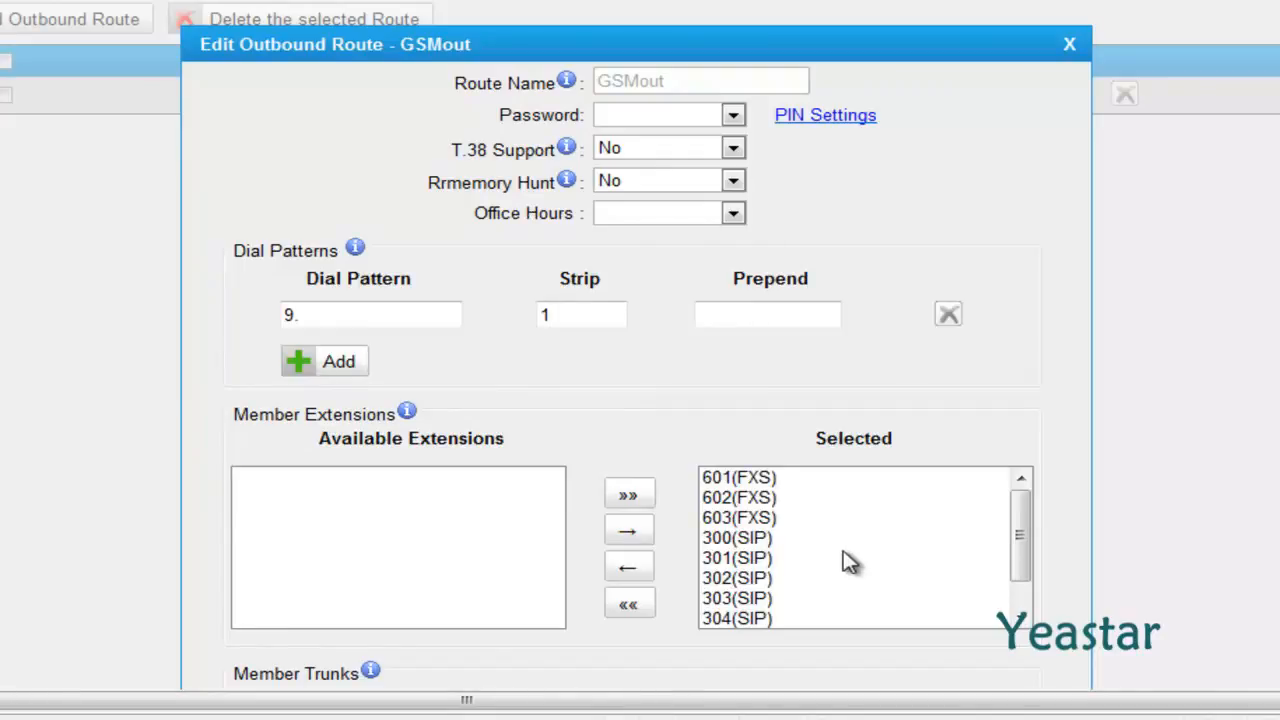
scroll(846, 562, down, 1)
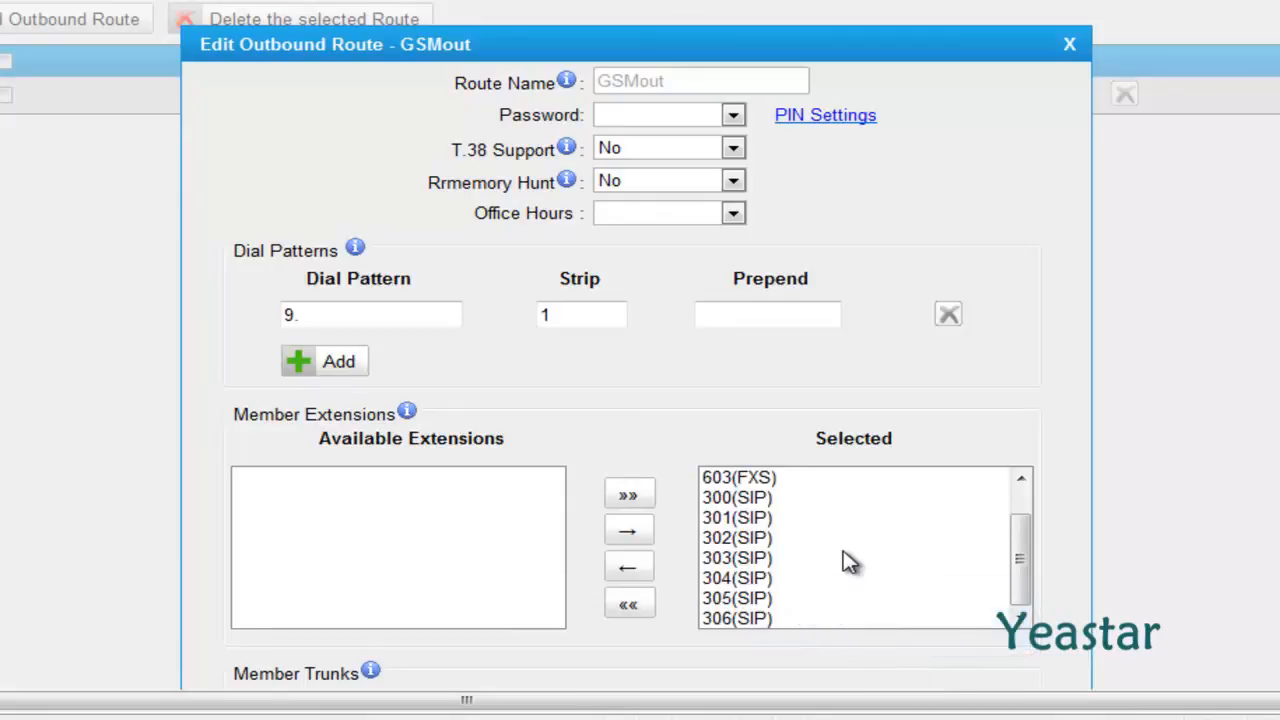
scroll(1050, 565, down, 5)
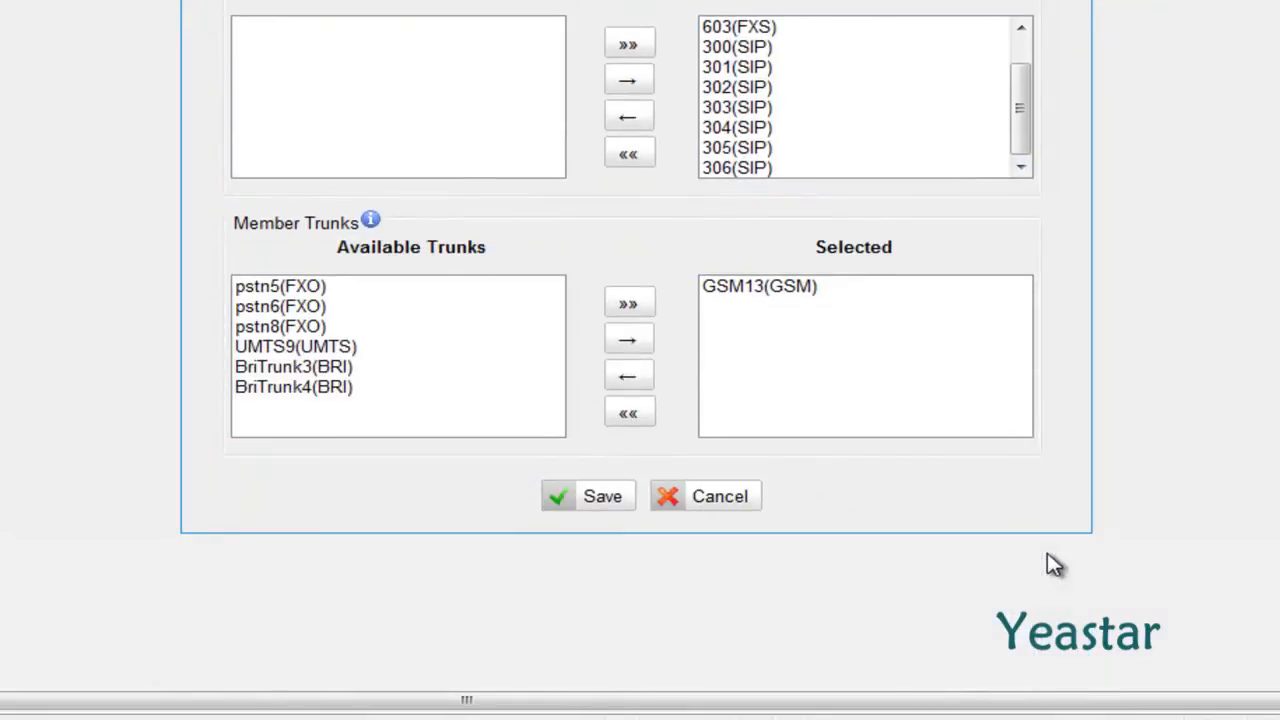
click(598, 500)
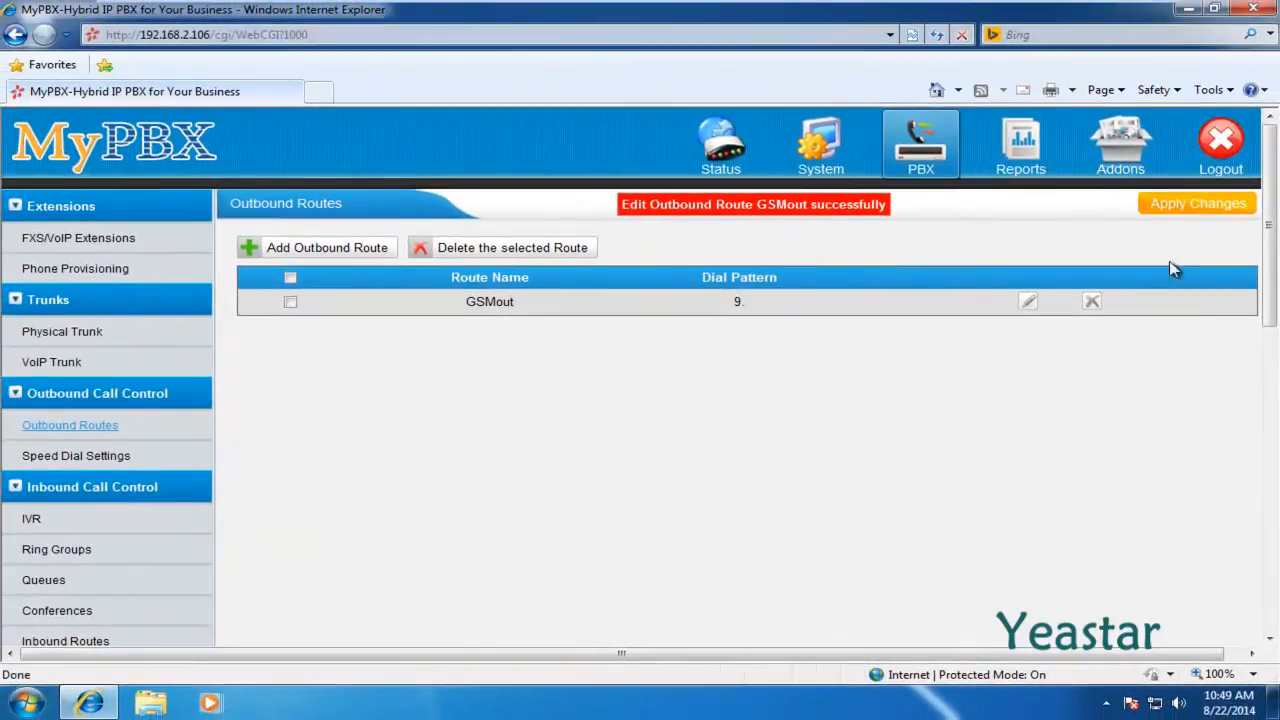
click(1201, 210)
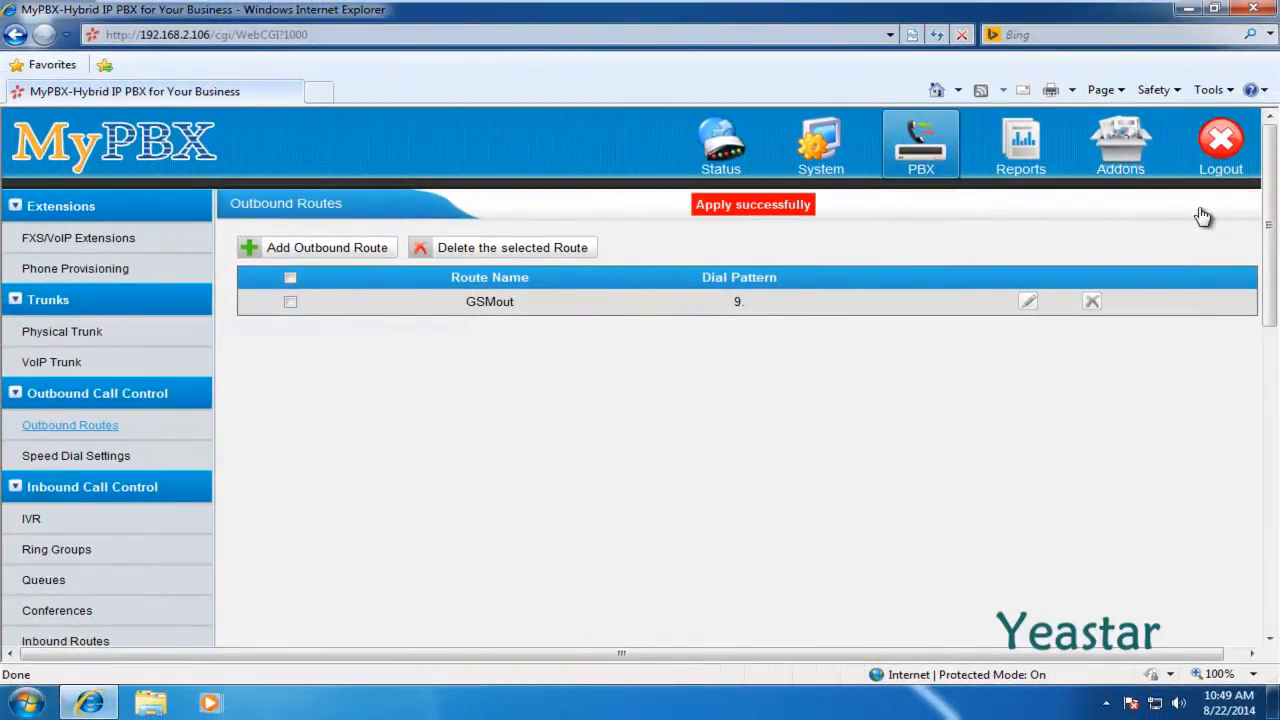